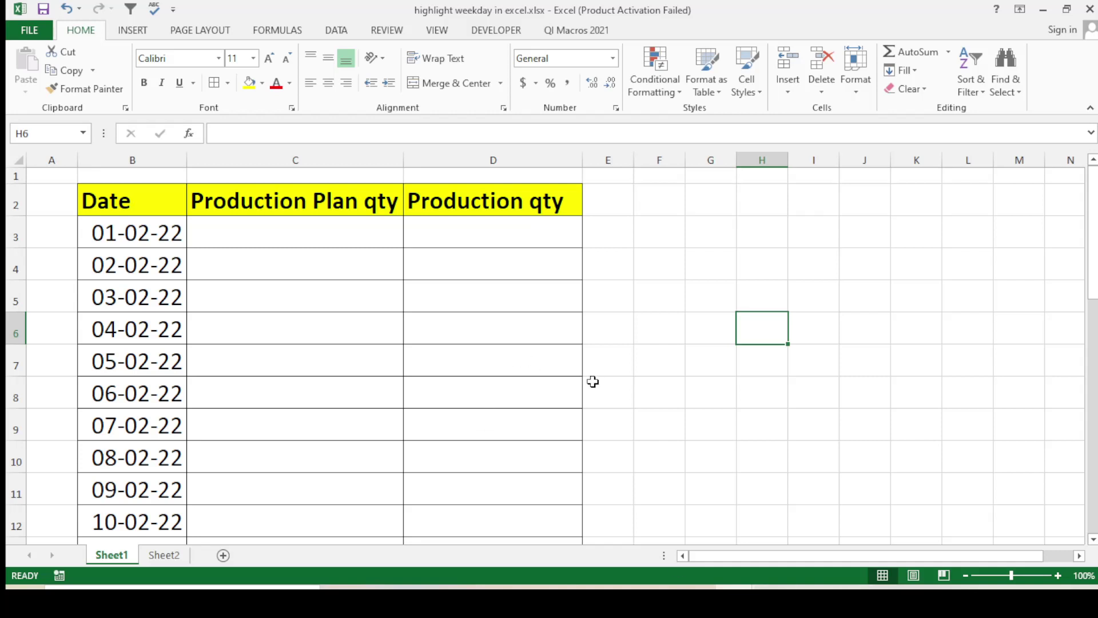
Look over the Date column and the empty C and D cells in rows 2–10
left_click(549, 366)
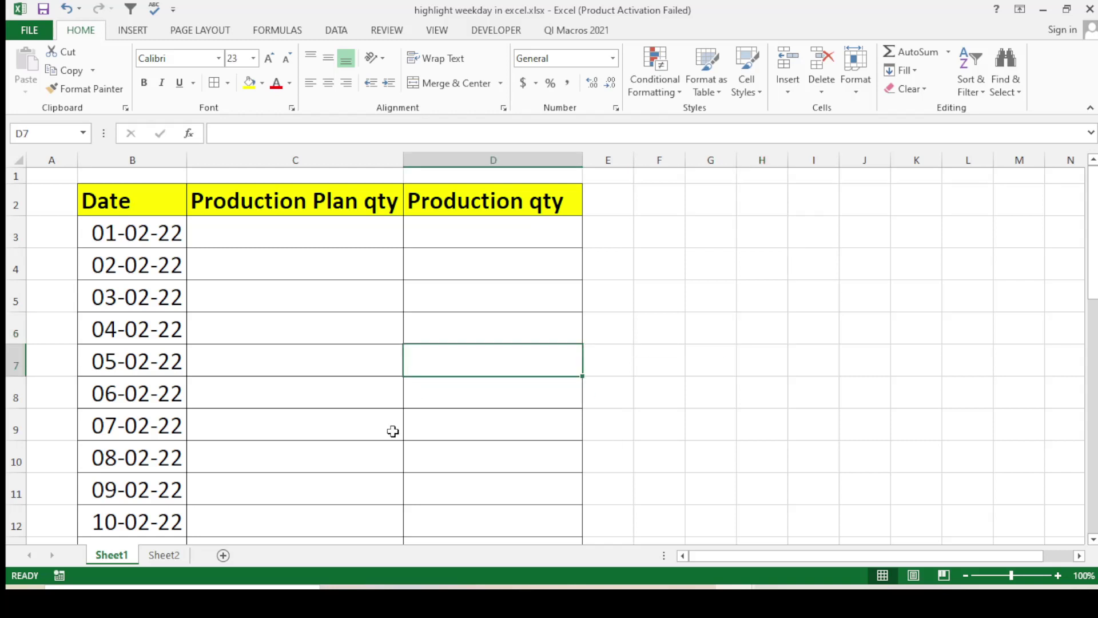
scroll(392, 431, "down", 4)
scroll(392, 430, "down", 2)
scroll(392, 429, "up", 4)
scroll(388, 420, "up", 2)
left_click(704, 363)
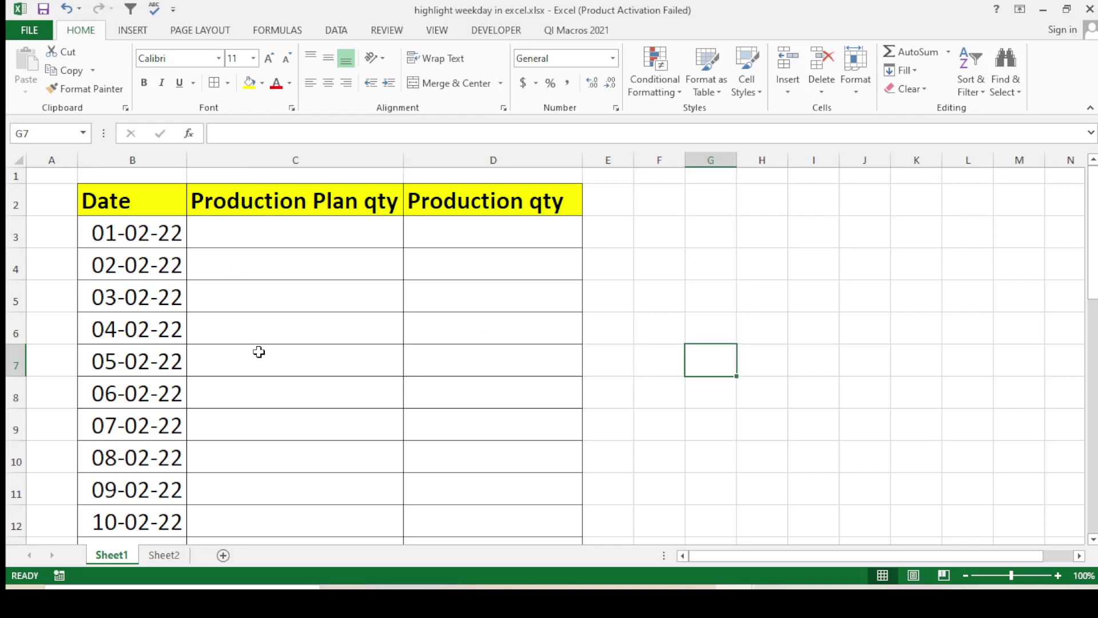
left_click_drag(142, 212, 174, 454)
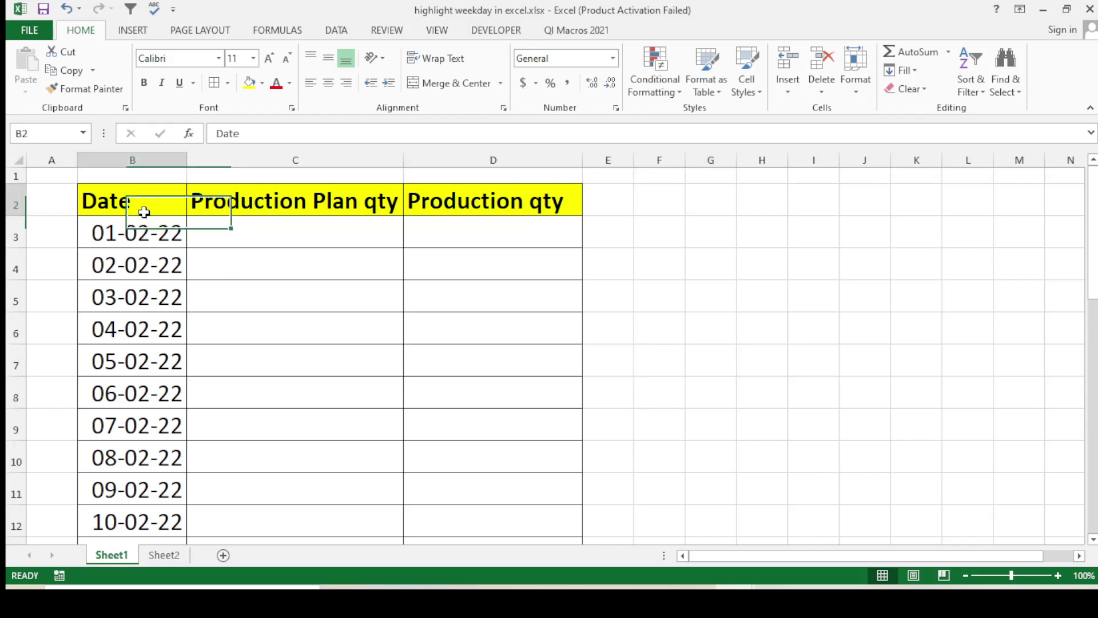
left_click(232, 347)
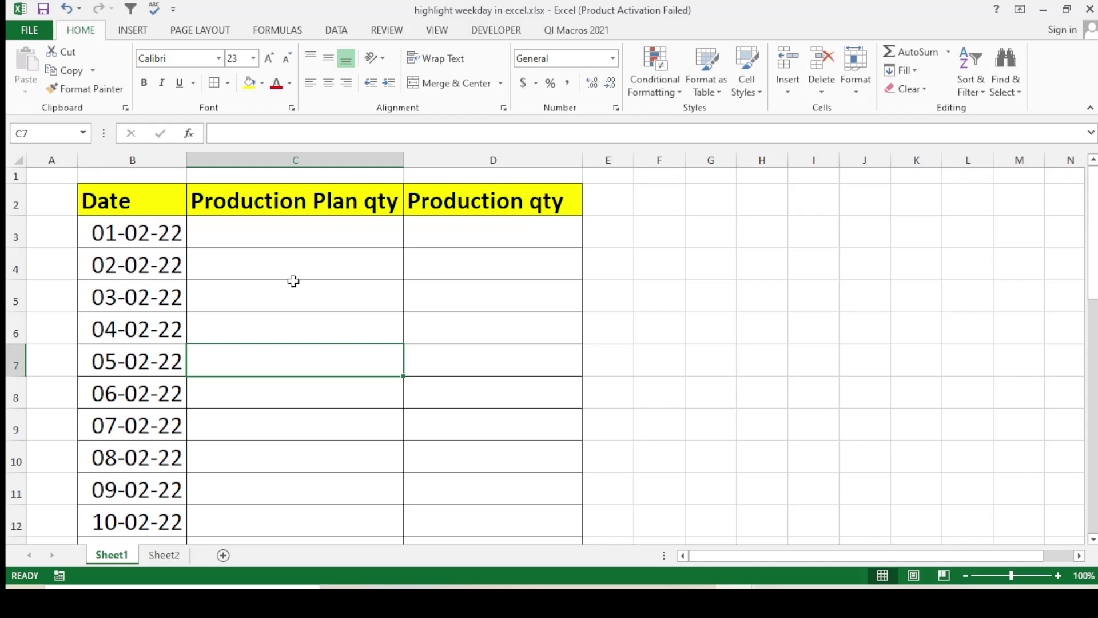
left_click_drag(307, 433, 297, 200)
left_click(493, 200)
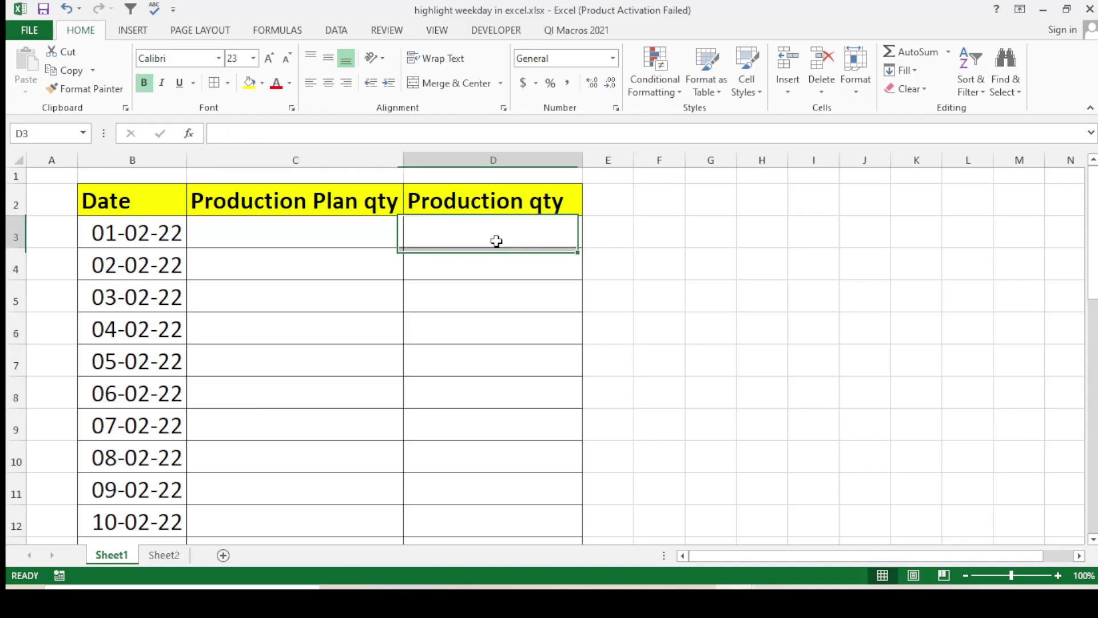
left_click(475, 395)
left_click(472, 457)
scroll(226, 358, "down", 2)
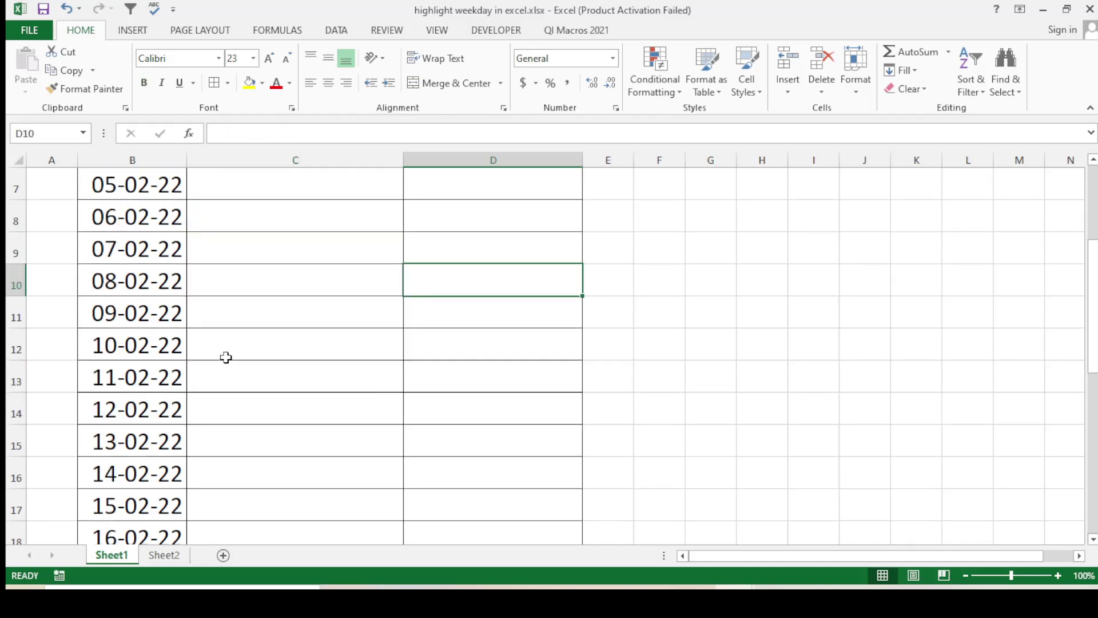
scroll(226, 358, "up", 2)
left_click(234, 288)
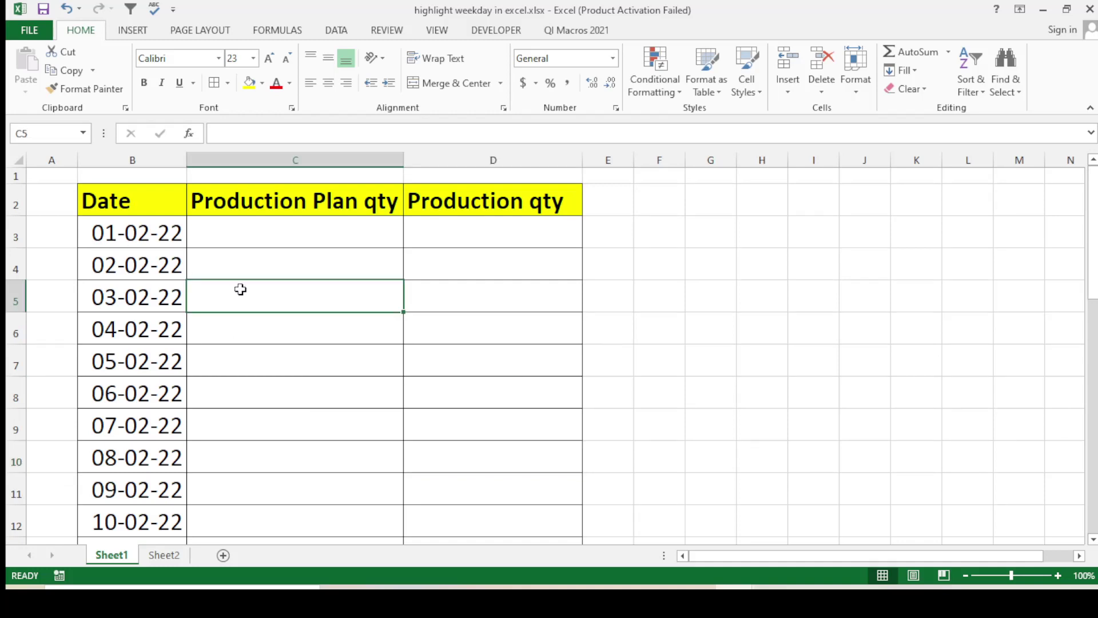
left_click(409, 290)
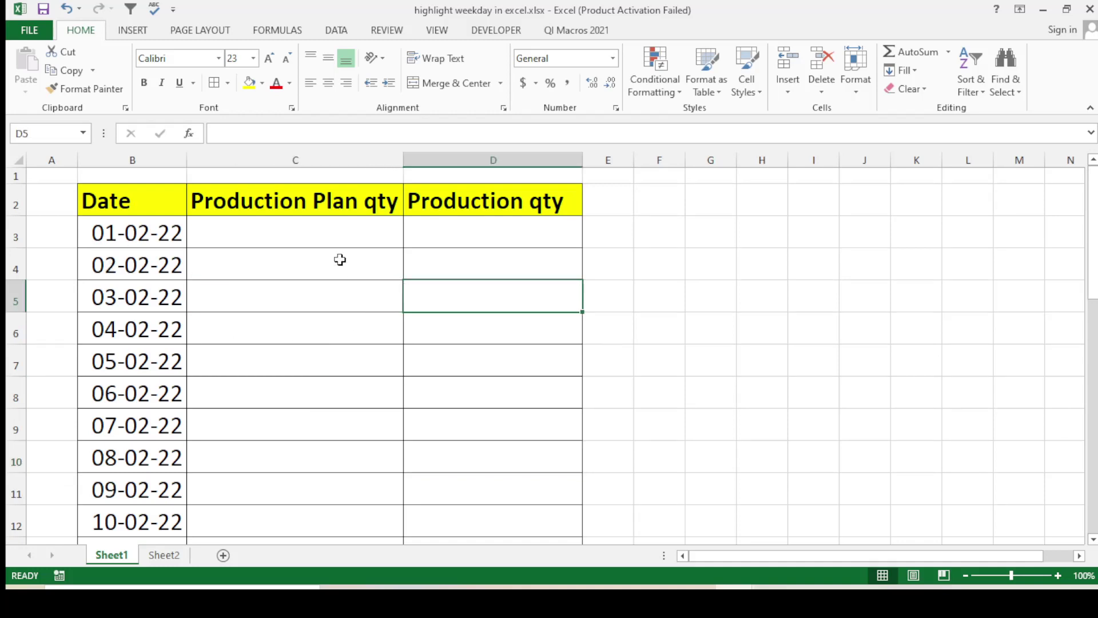
left_click(341, 238)
left_click(467, 218)
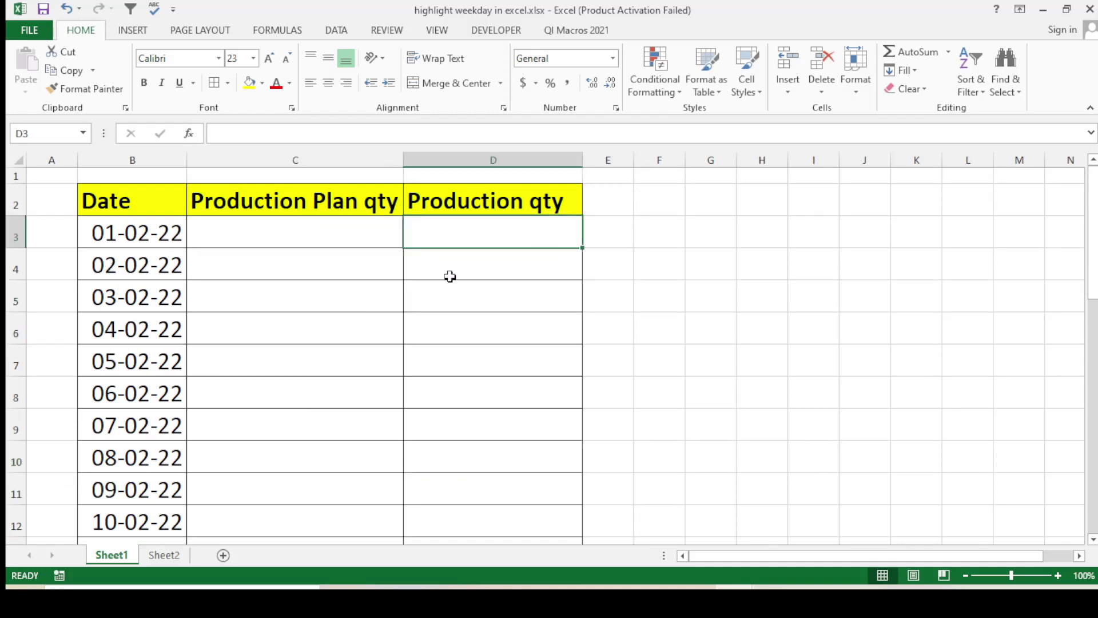
left_click(476, 308)
left_click(478, 335)
left_click_drag(243, 318, 451, 360)
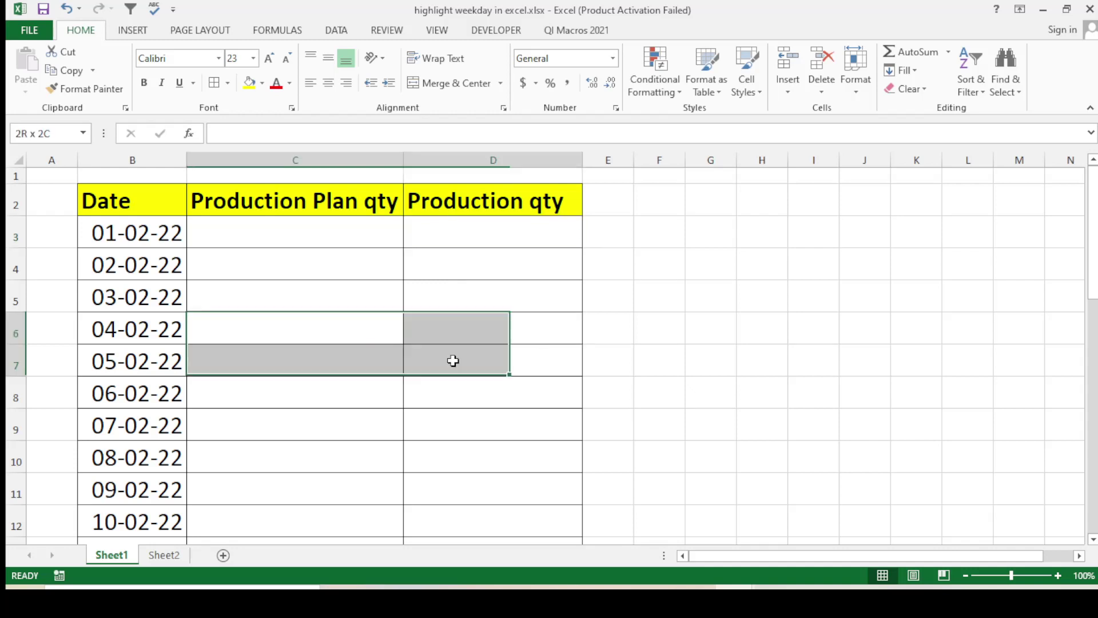
left_click(466, 426)
left_click(372, 373)
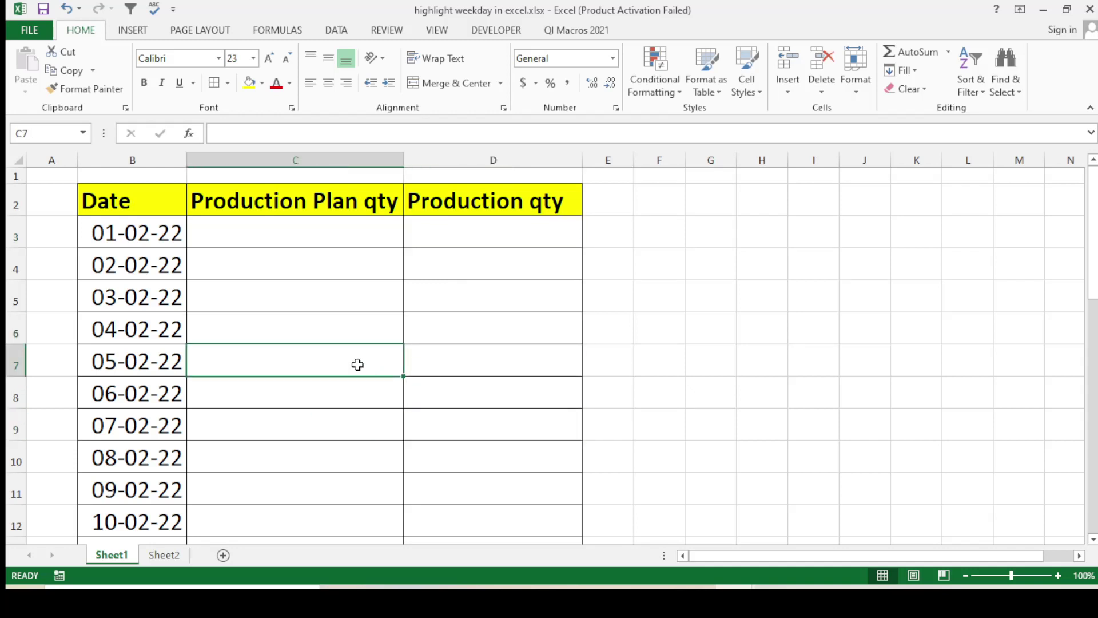
left_click(225, 240)
left_click(439, 231)
left_click(303, 311)
left_click(516, 321)
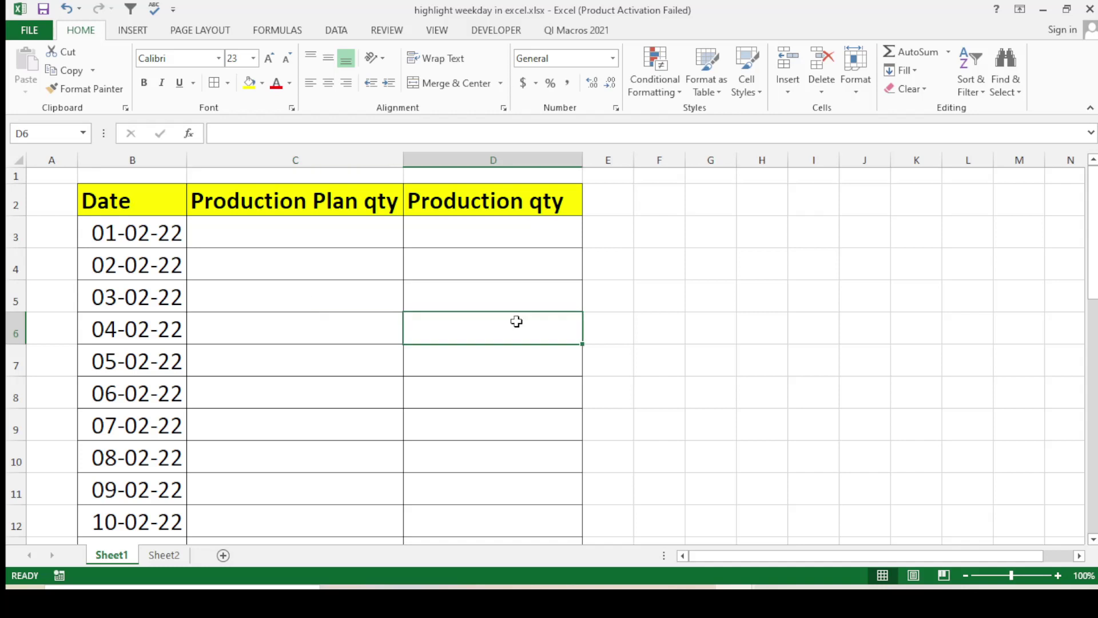
left_click(346, 357)
left_click(466, 369)
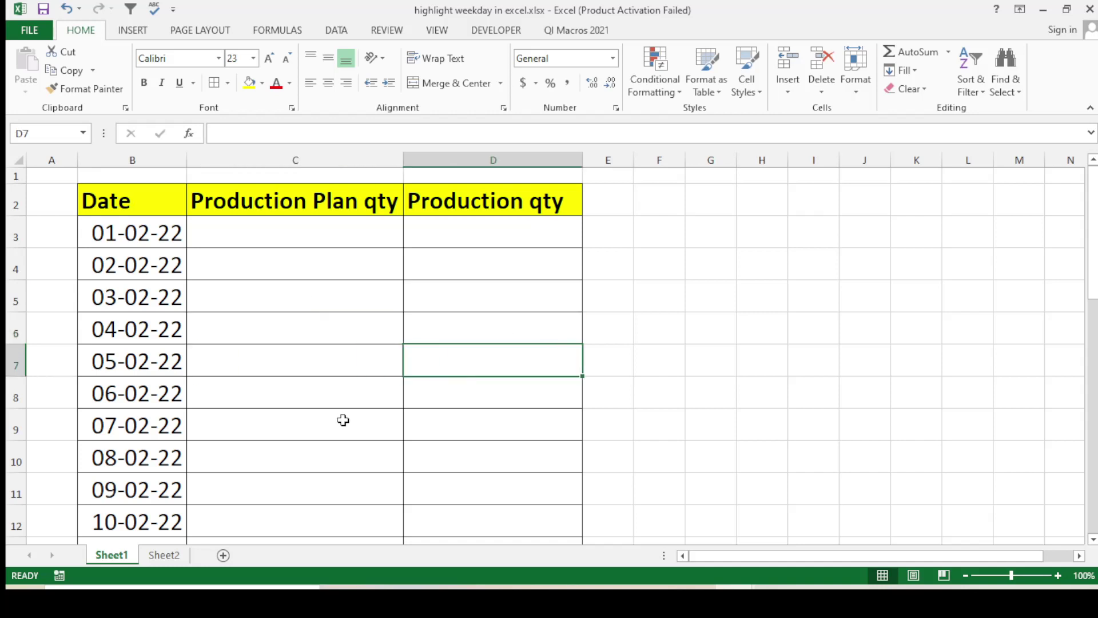
left_click(343, 423)
left_click(471, 427)
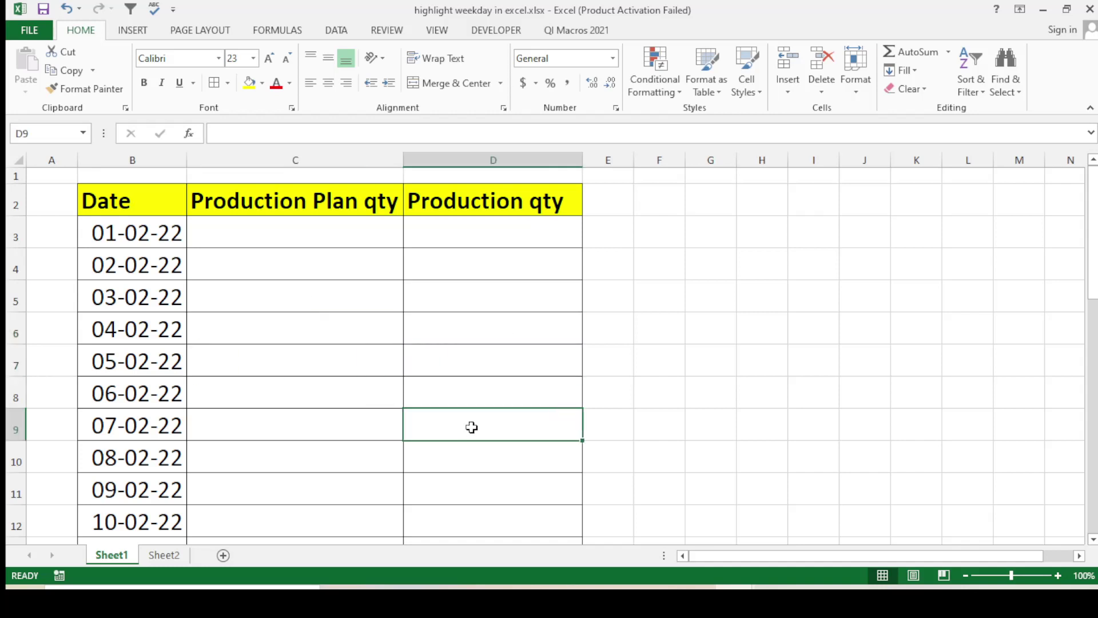
left_click(289, 378)
scroll(282, 372, "down", 1)
scroll(179, 337, "down", 1)
scroll(179, 333, "down", 2)
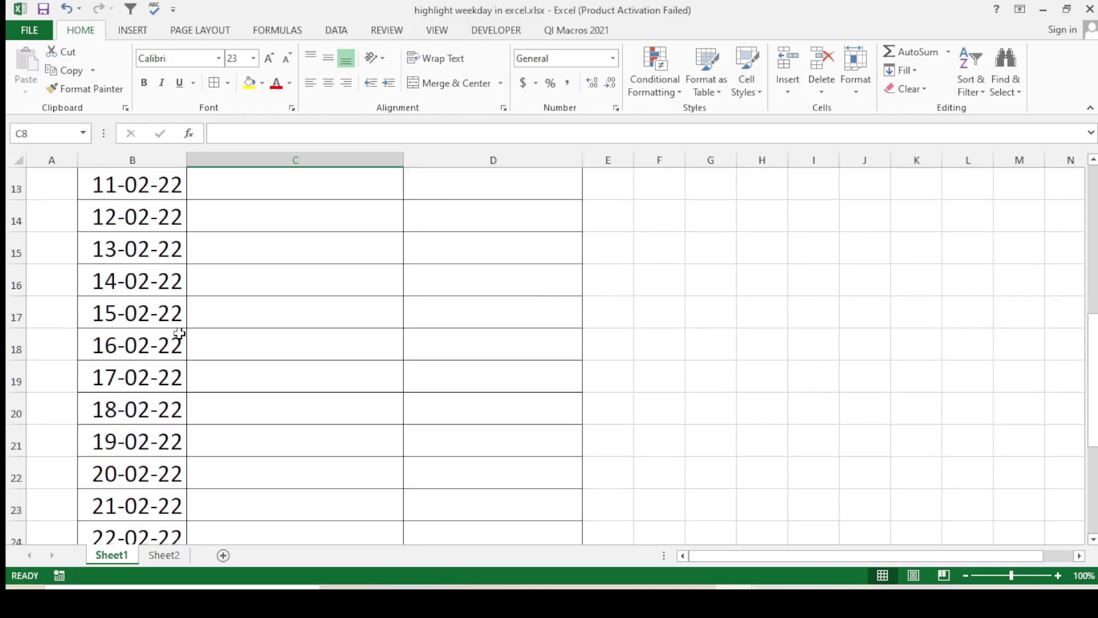
scroll(179, 334, "up", 4)
Check the dates in B3, B6 and B7 against the neighbouring C and D cells
left_click(150, 240)
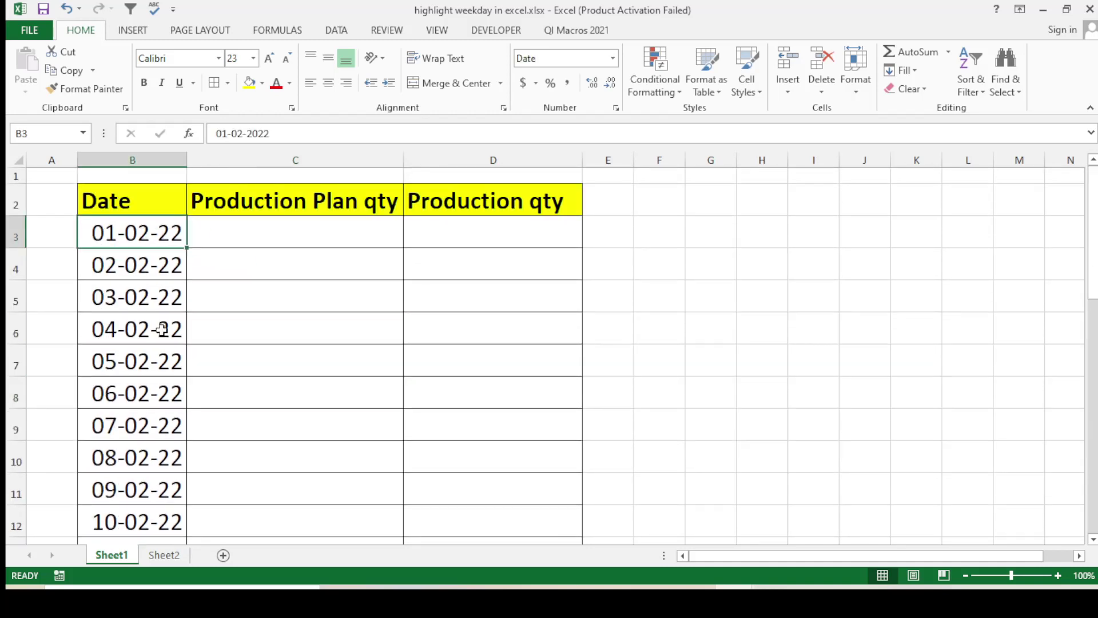
left_click(255, 368)
left_click(147, 349)
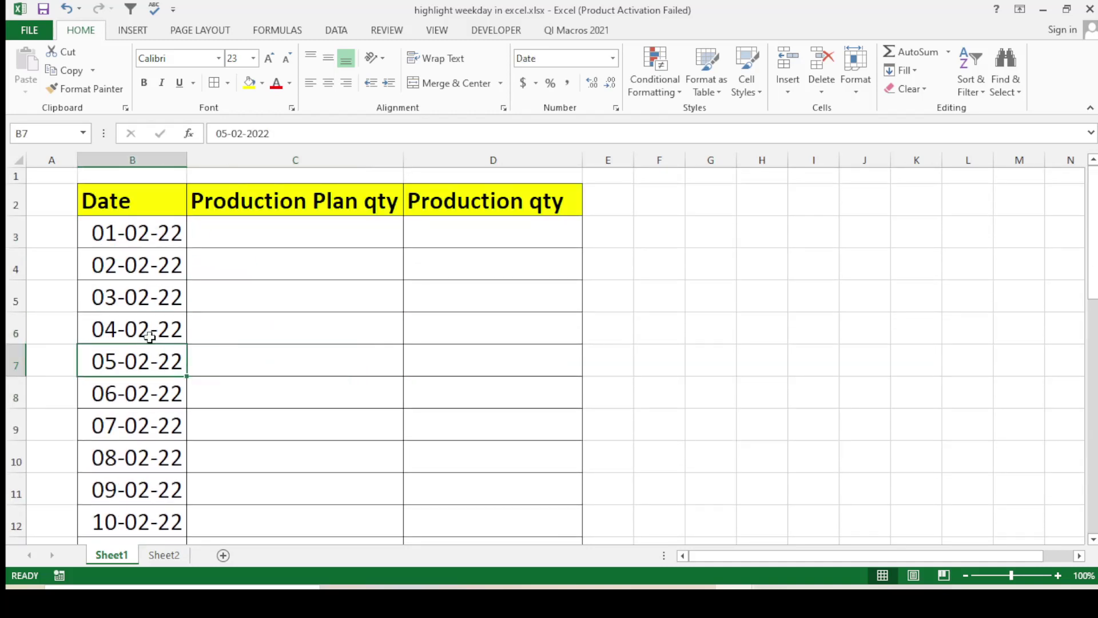
left_click(156, 330)
left_click(231, 336)
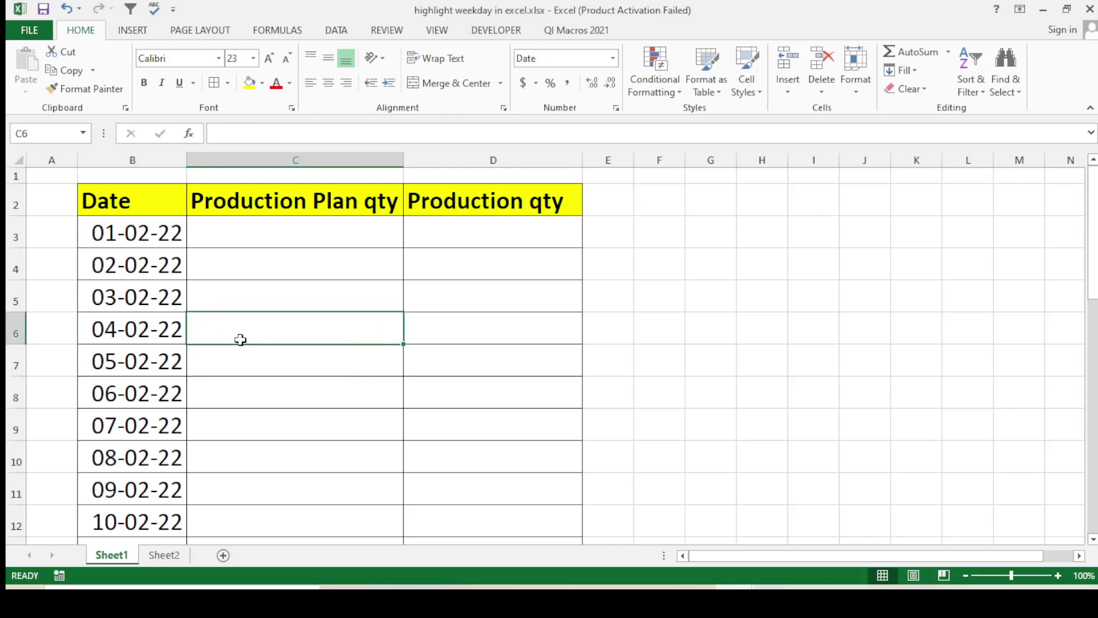
left_click(289, 411)
left_click(309, 389)
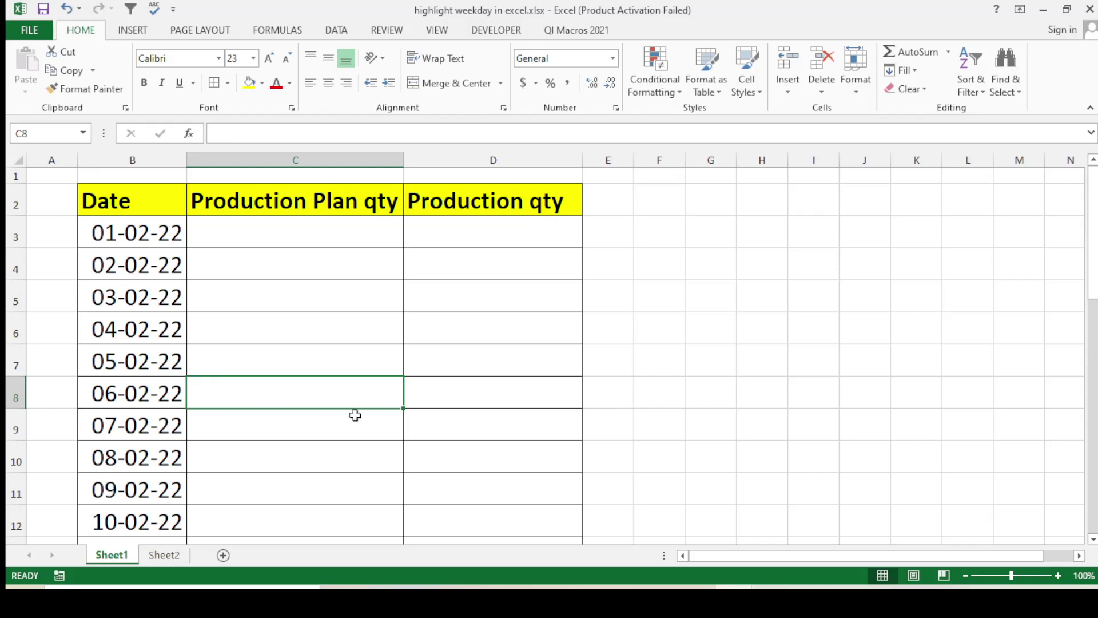
scroll(355, 415, "down", 2)
scroll(355, 416, "up", 2)
left_click(263, 336)
left_click(166, 330)
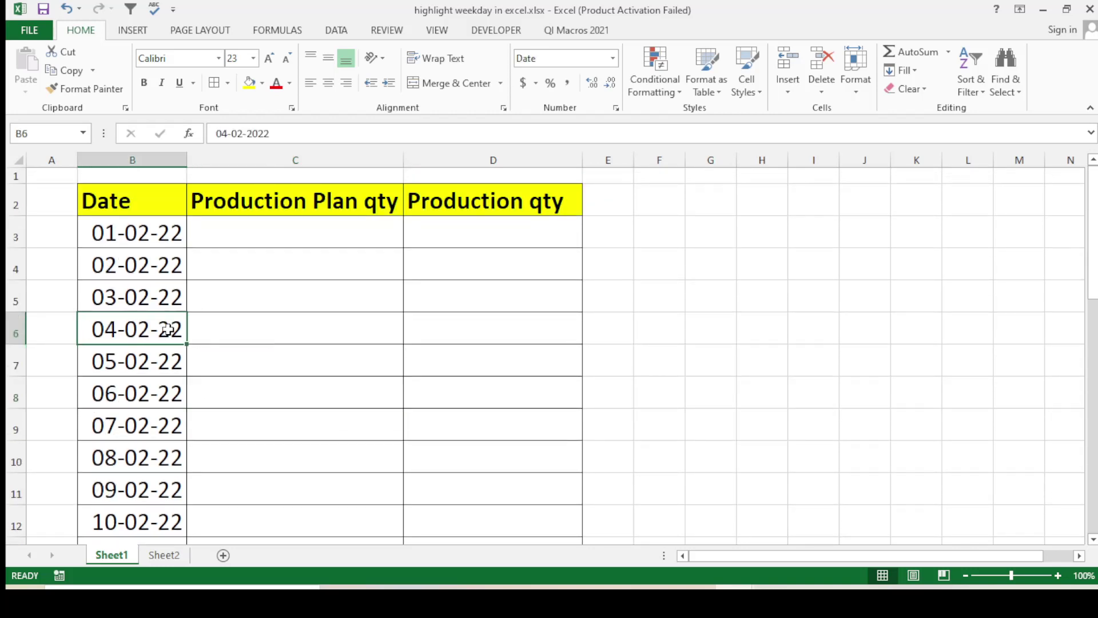
left_click(305, 351)
left_click(446, 334)
left_click(470, 404)
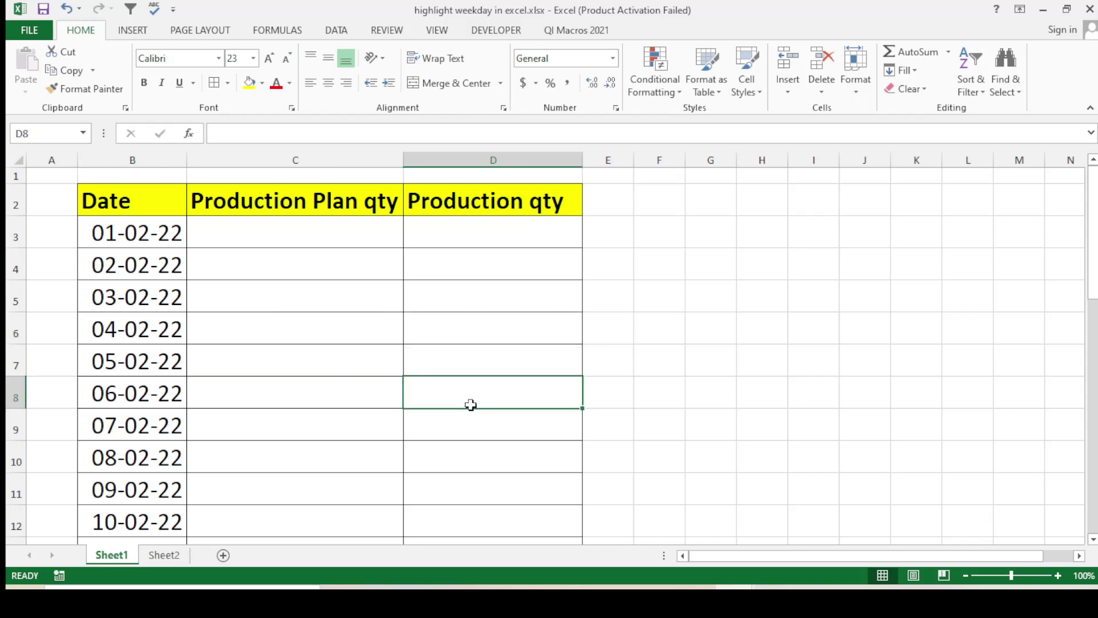
left_click(331, 383)
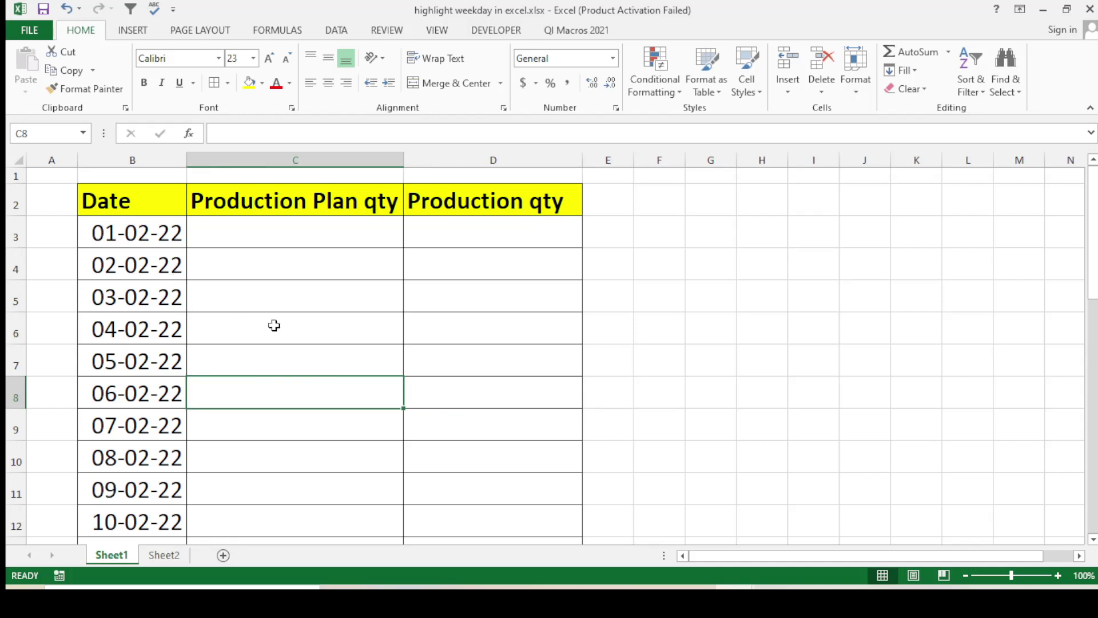
left_click(291, 340)
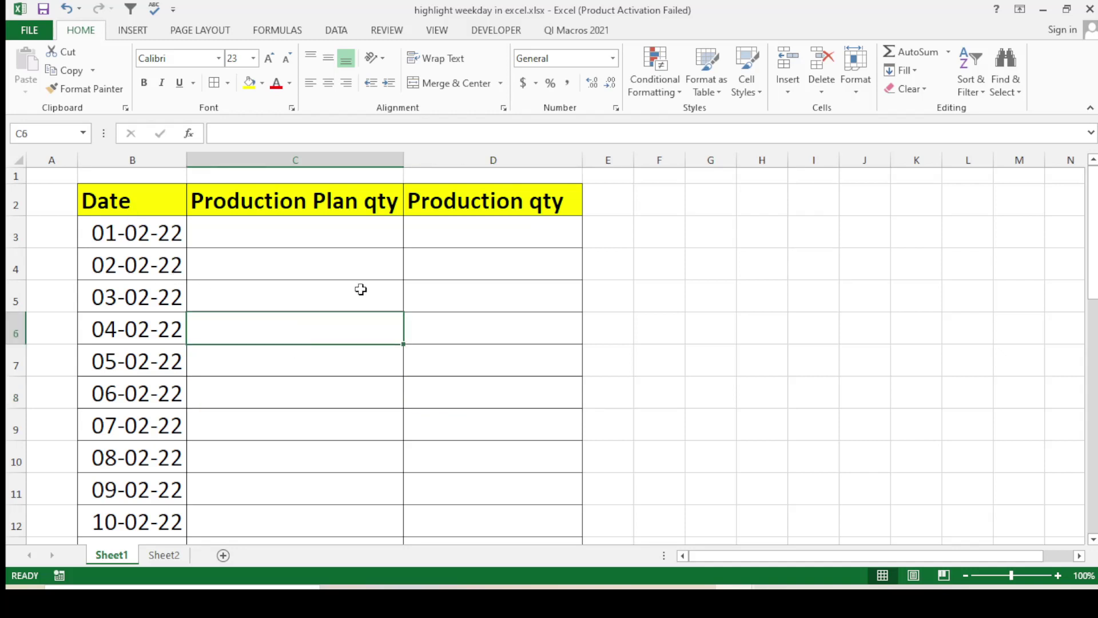
left_click(407, 289)
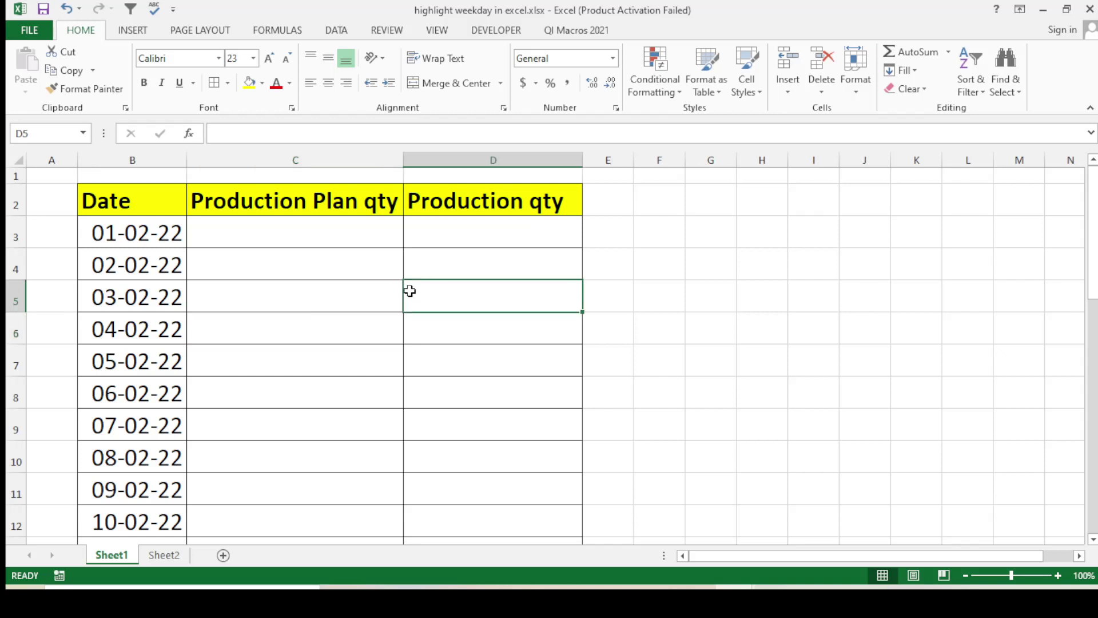
Enter =WEEKDAY(B5) in C5 so it returns 5 for 03-02-22, then select D5
left_click(348, 301)
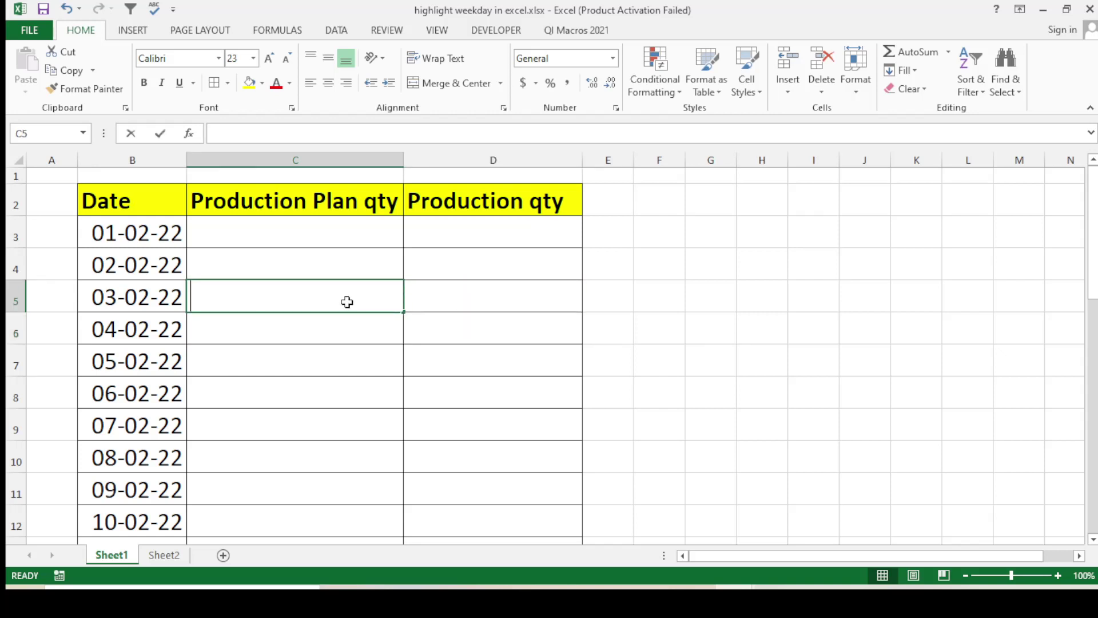
type("=w")
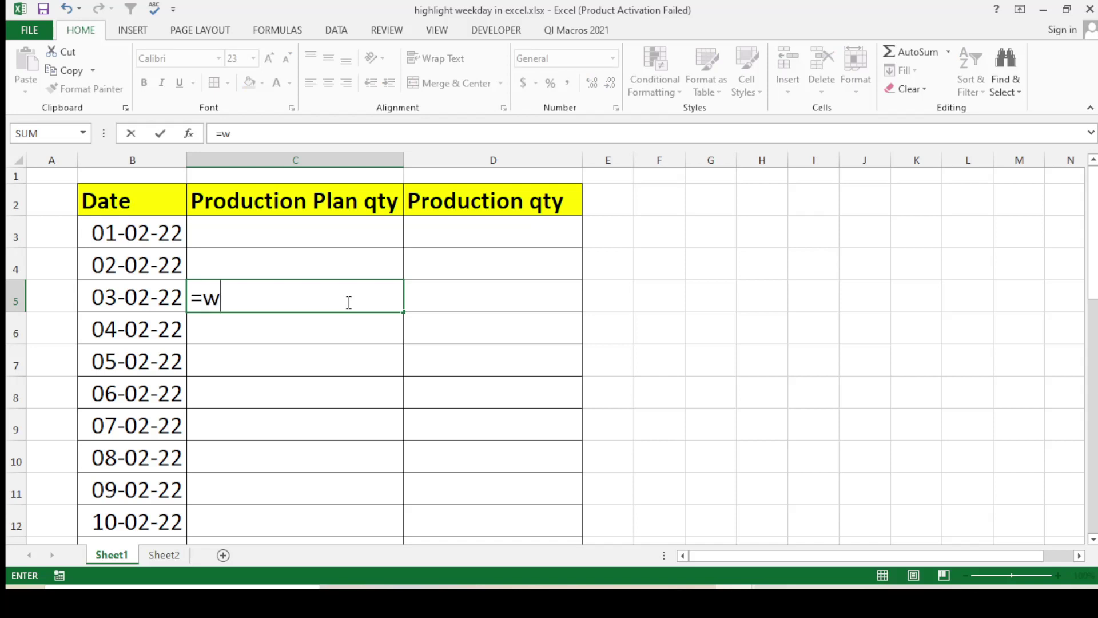
type("eek")
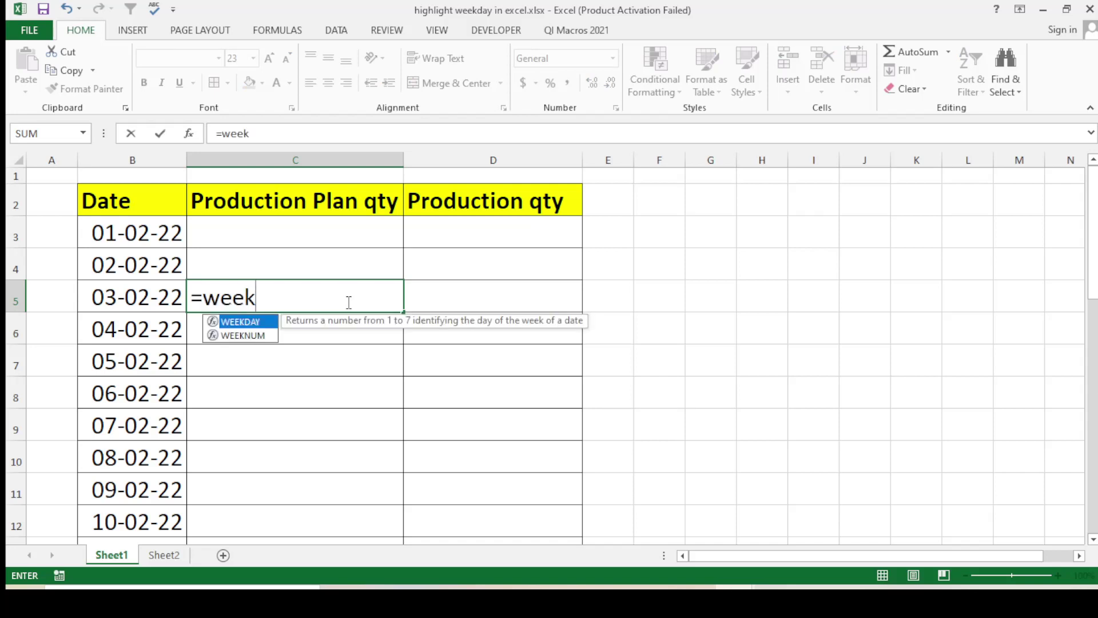
double_click(246, 322)
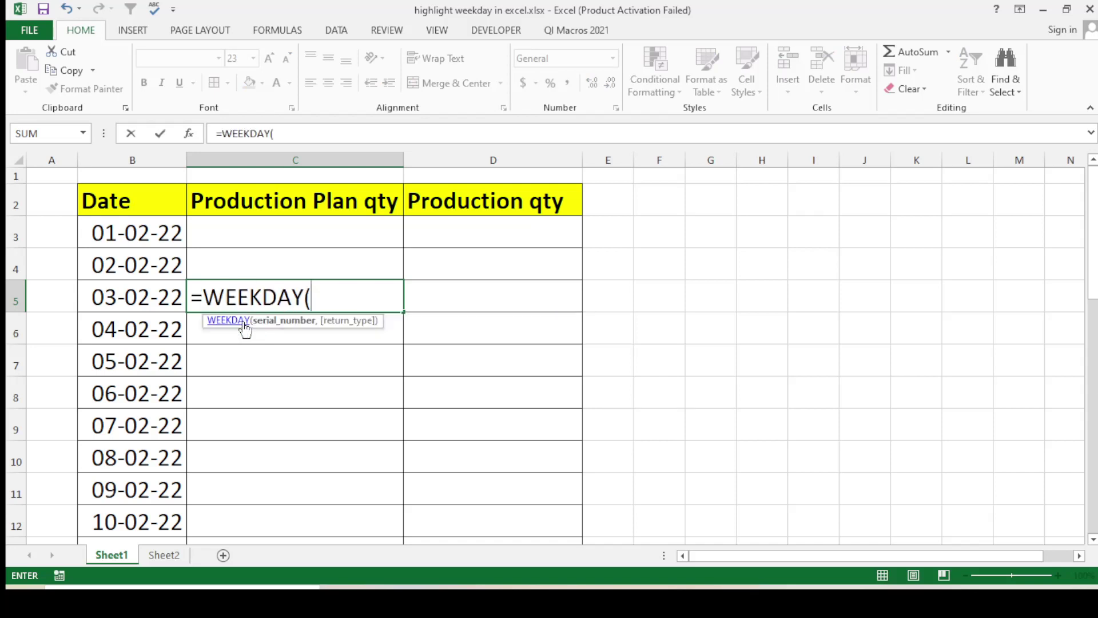
left_click(147, 292)
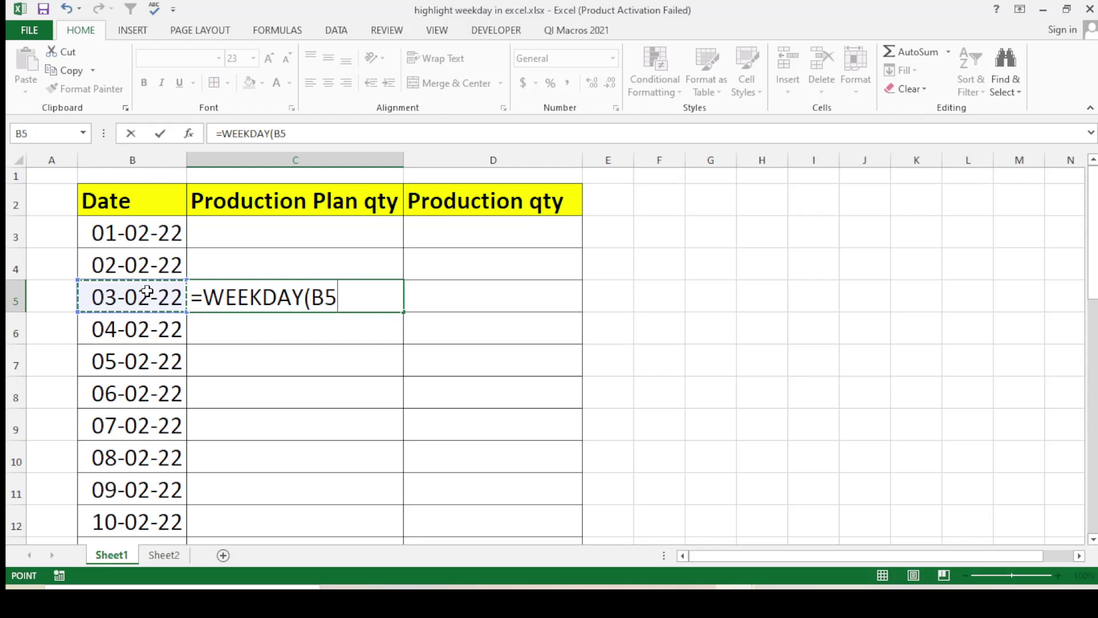
key("Return")
left_click(365, 304)
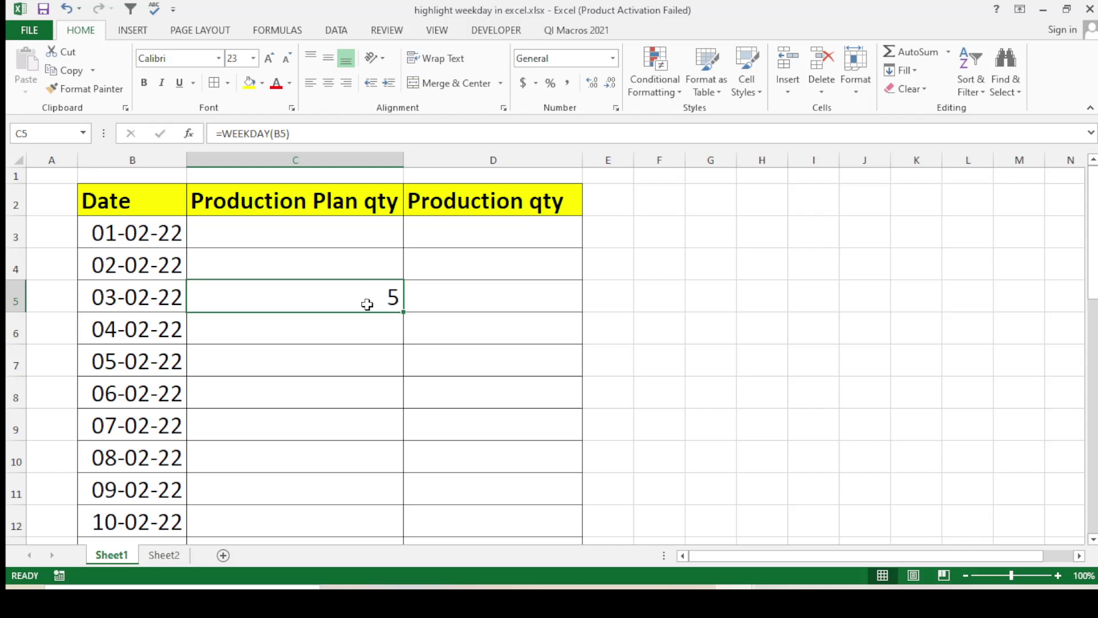
left_click(456, 302)
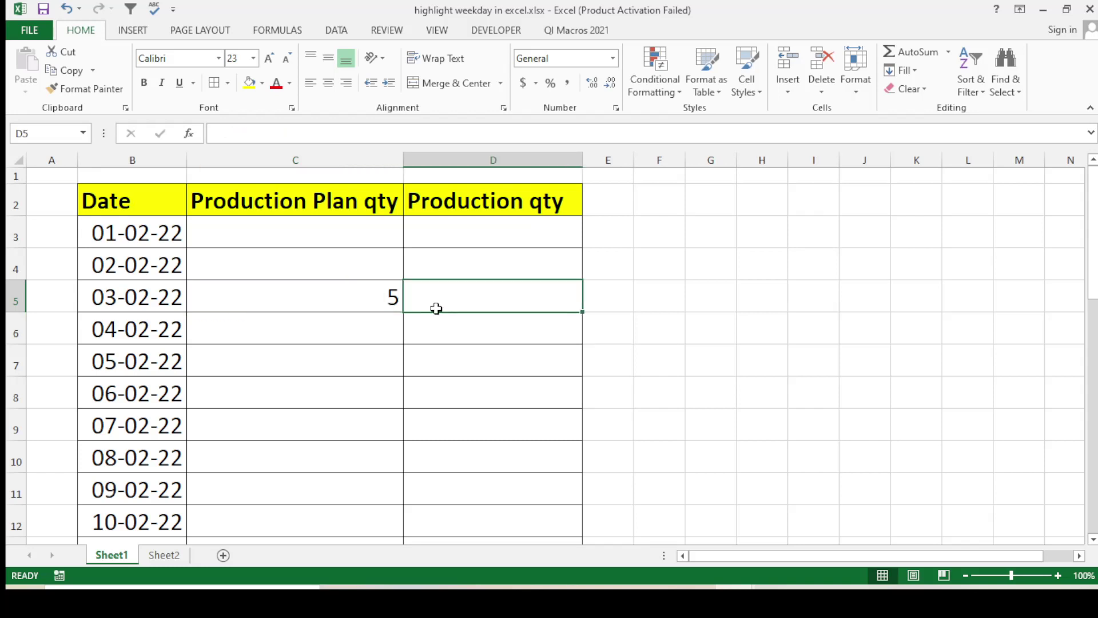
Enter =TEXT(B5,"dddd") in D5 so it shows Thursday, then recheck the formula
type("=te")
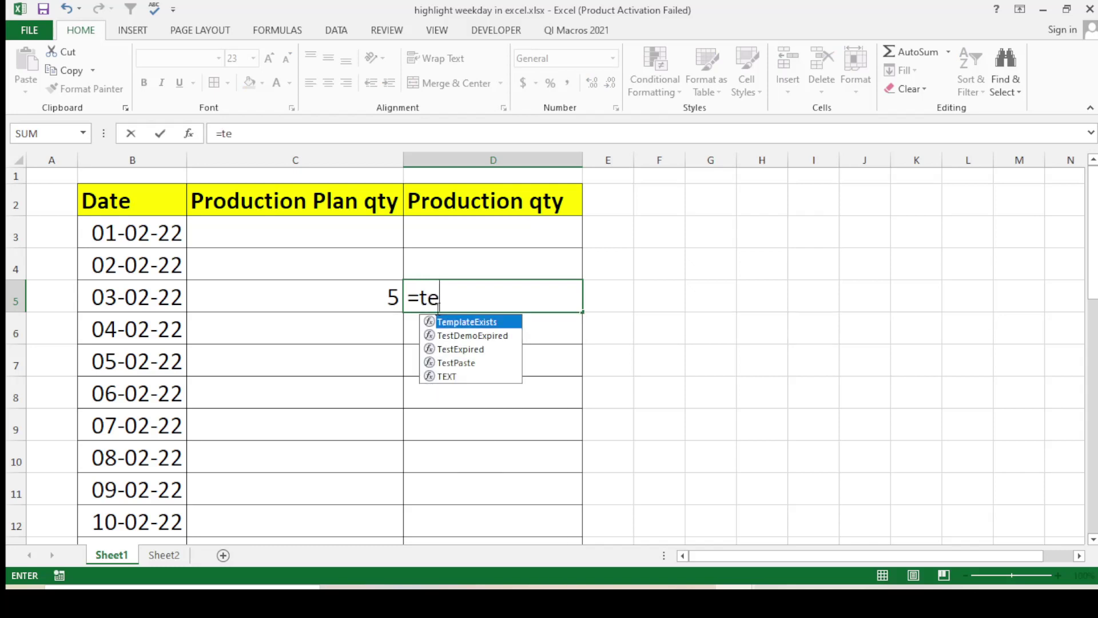
type("xt")
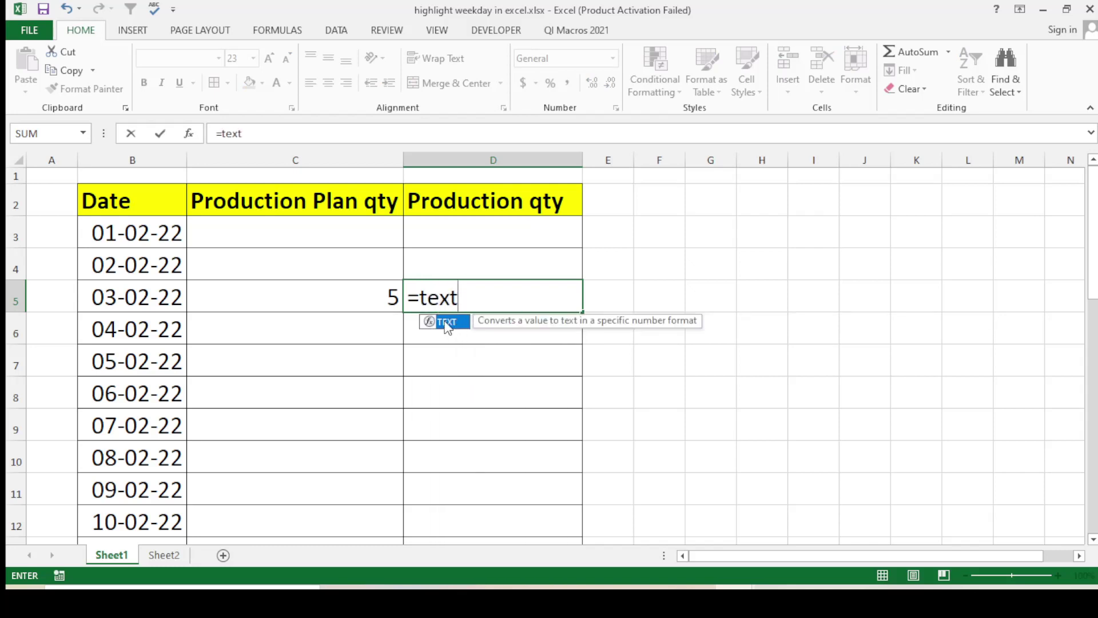
double_click(443, 322)
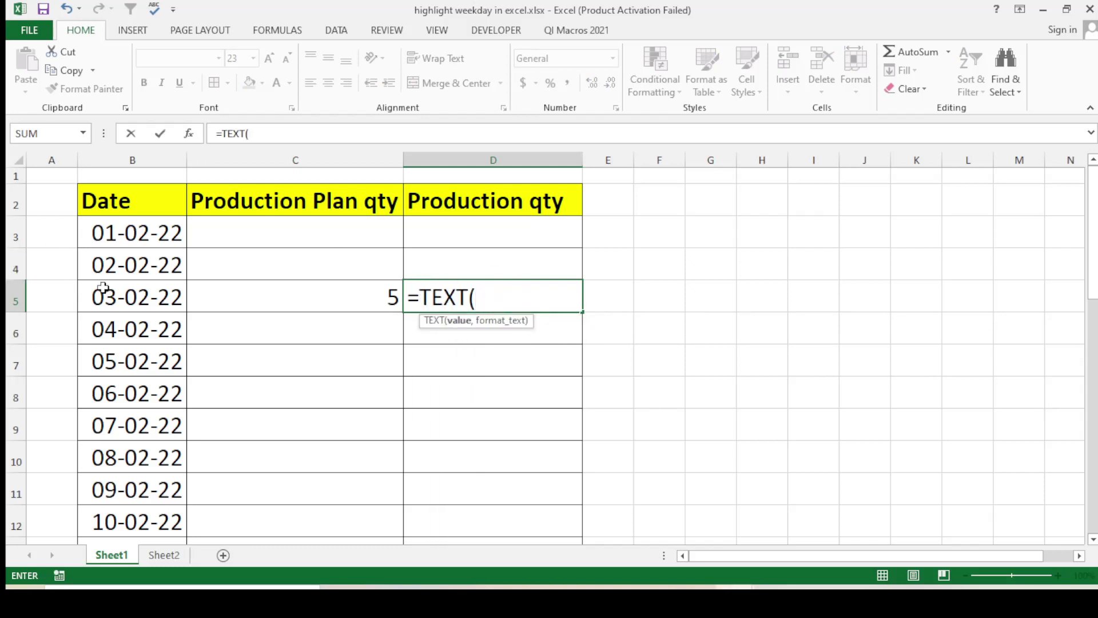
left_click(151, 303)
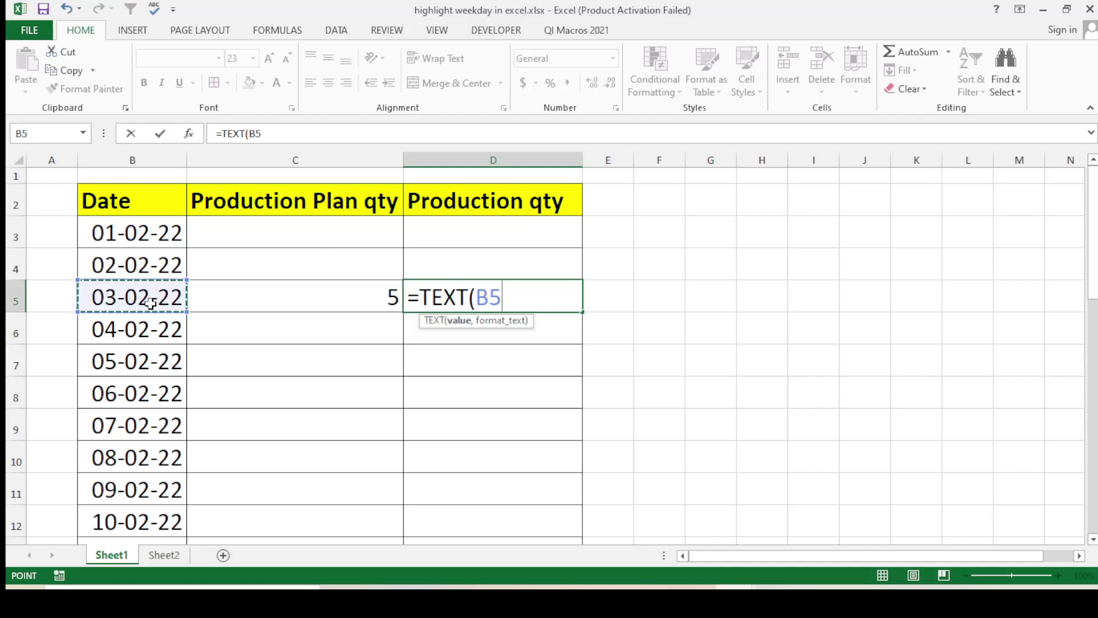
type(",")
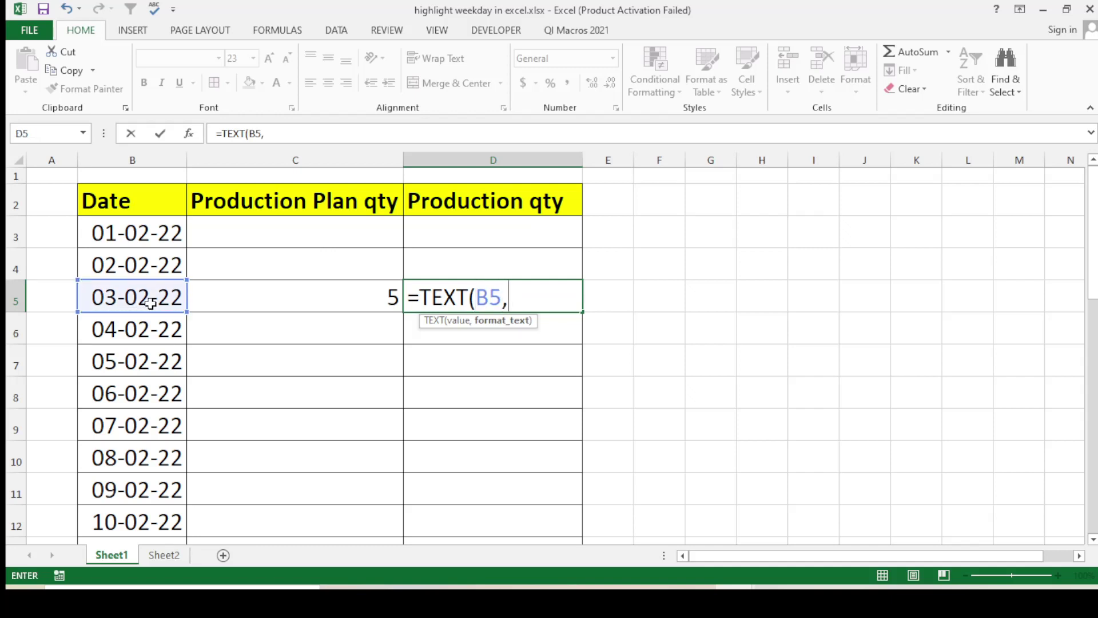
type("\"dd")
type("dd")
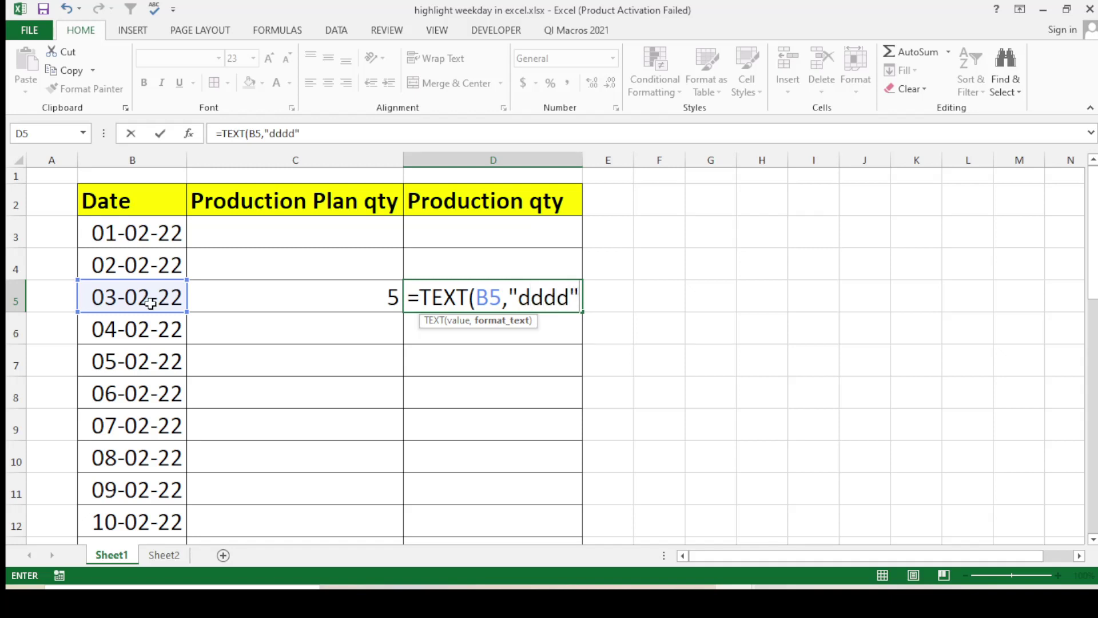
key("Return")
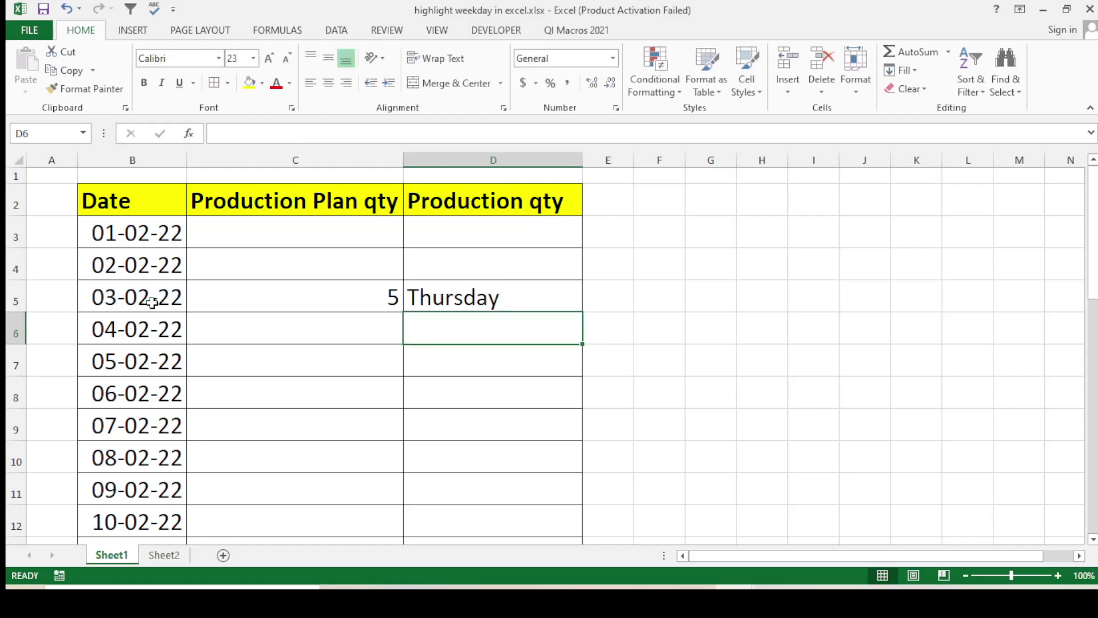
left_click(460, 305)
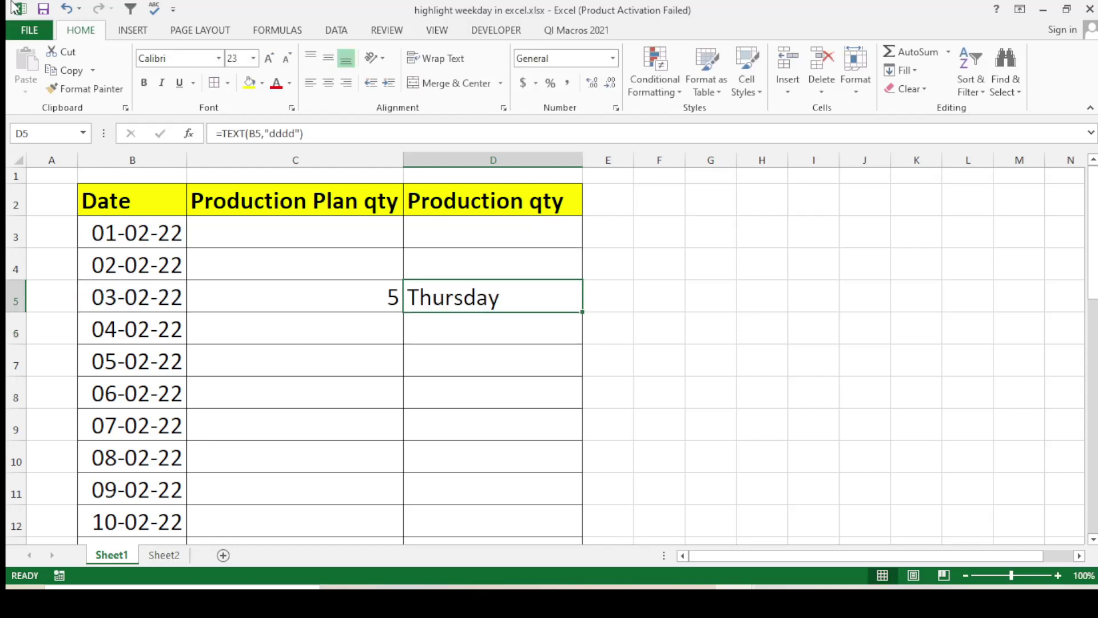
double_click(473, 298)
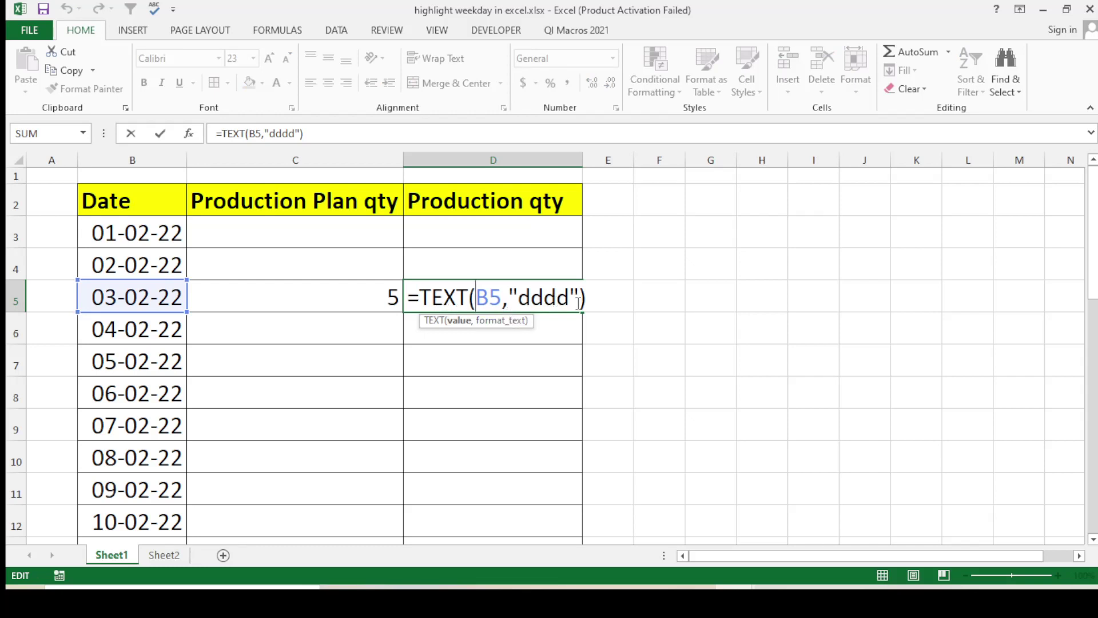
key("ctrl+Return")
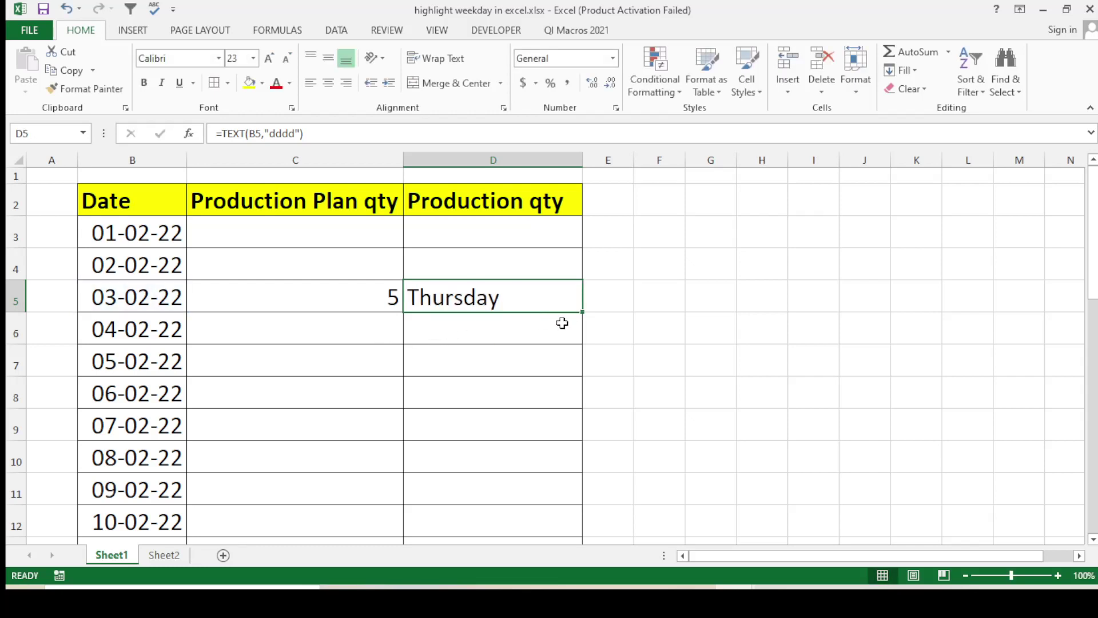
Fill the WEEKDAY formula down C5:C10 (5, 6, 7, 1, 2, 3) and the day-name formula down D5:D10
left_click(356, 298)
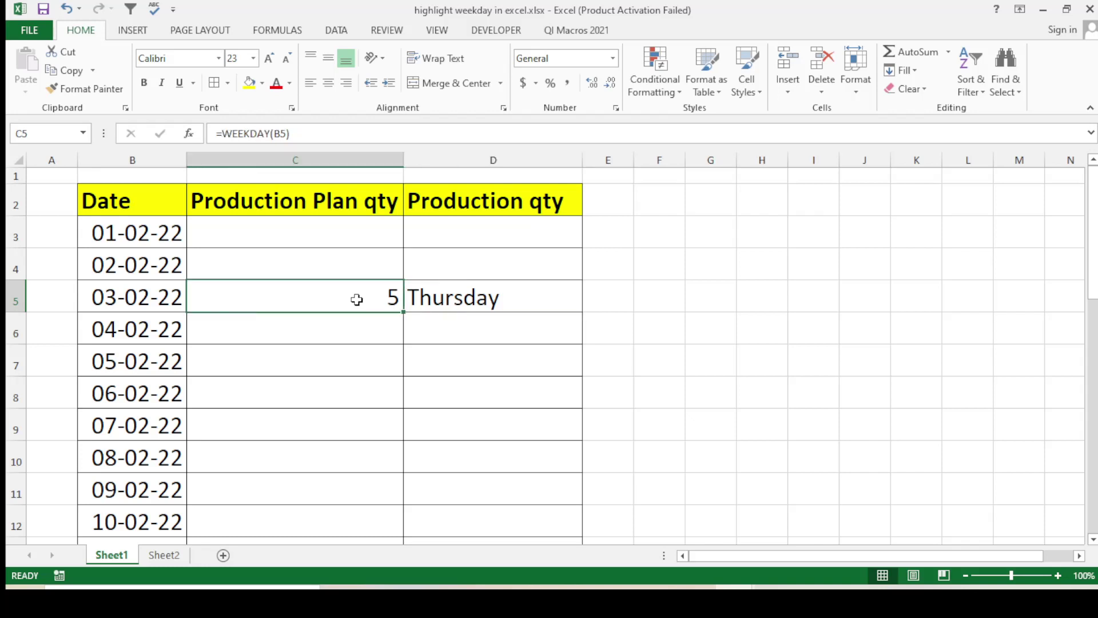
left_click_drag(404, 314, 411, 469)
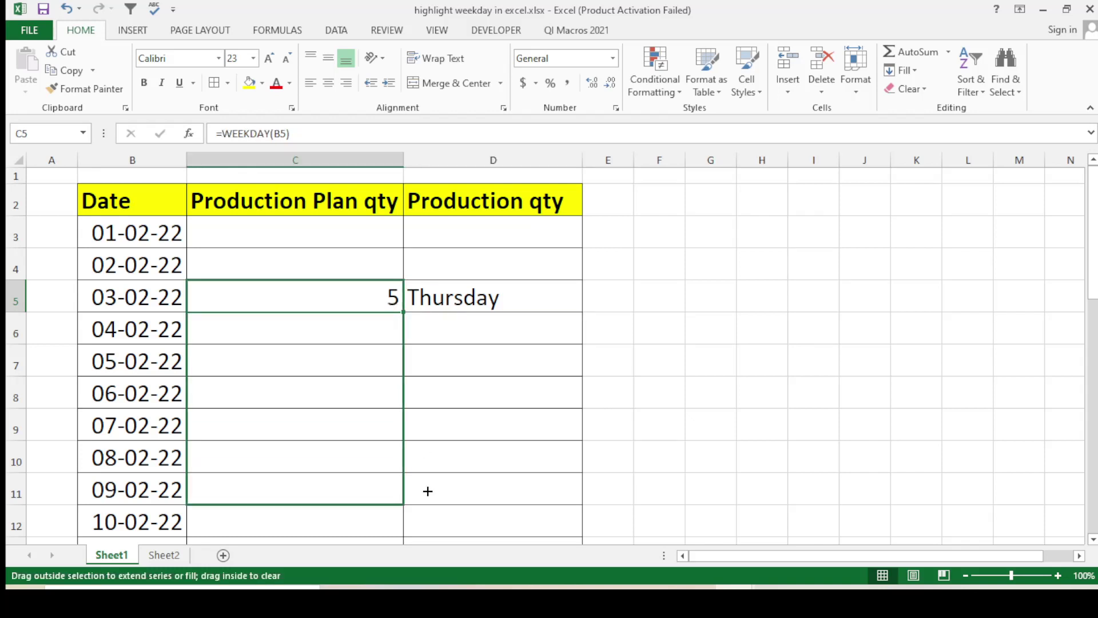
left_click(366, 306)
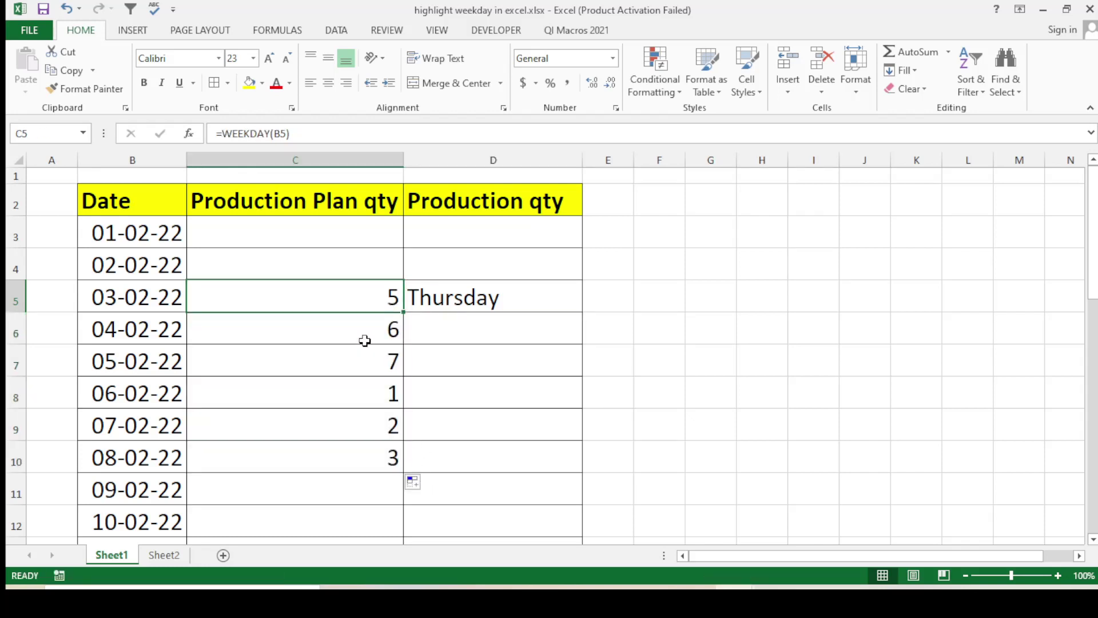
left_click(365, 336)
left_click(365, 355)
left_click(360, 400)
left_click(359, 426)
left_click(358, 448)
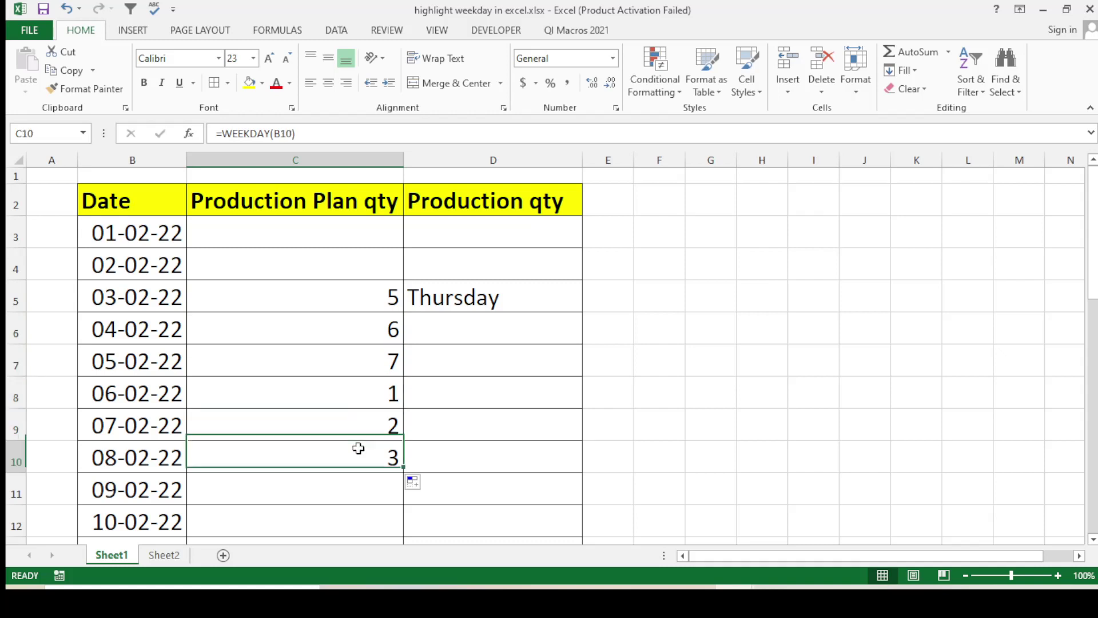
left_click(473, 297)
left_click_drag(582, 313, 569, 461)
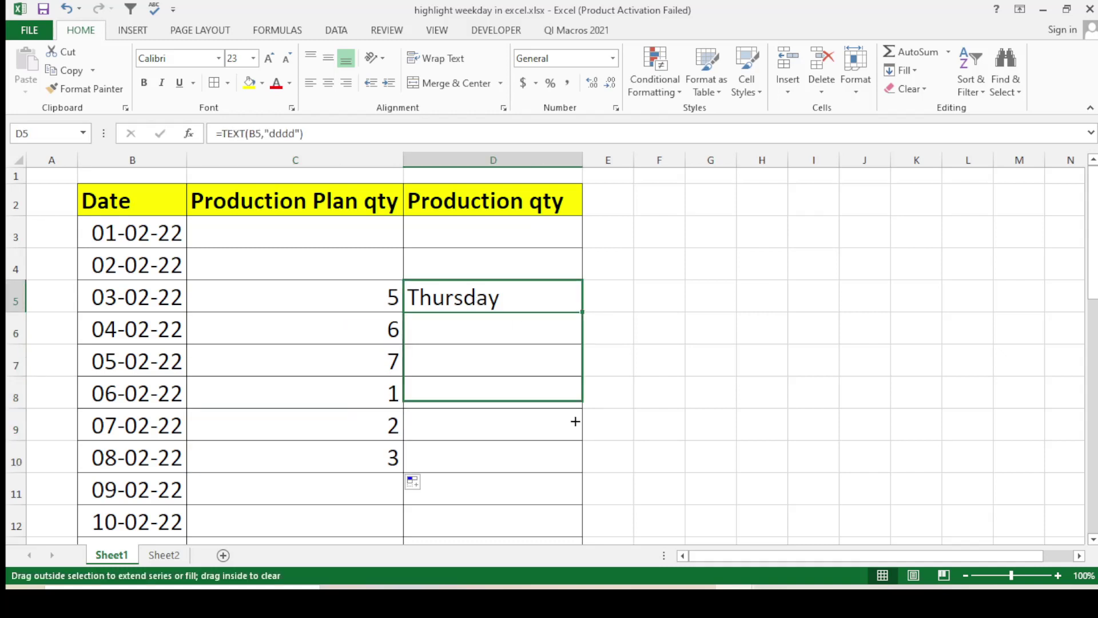
Check the day names Thursday through Tuesday in column D against their weekday numbers in column C
left_click(314, 356)
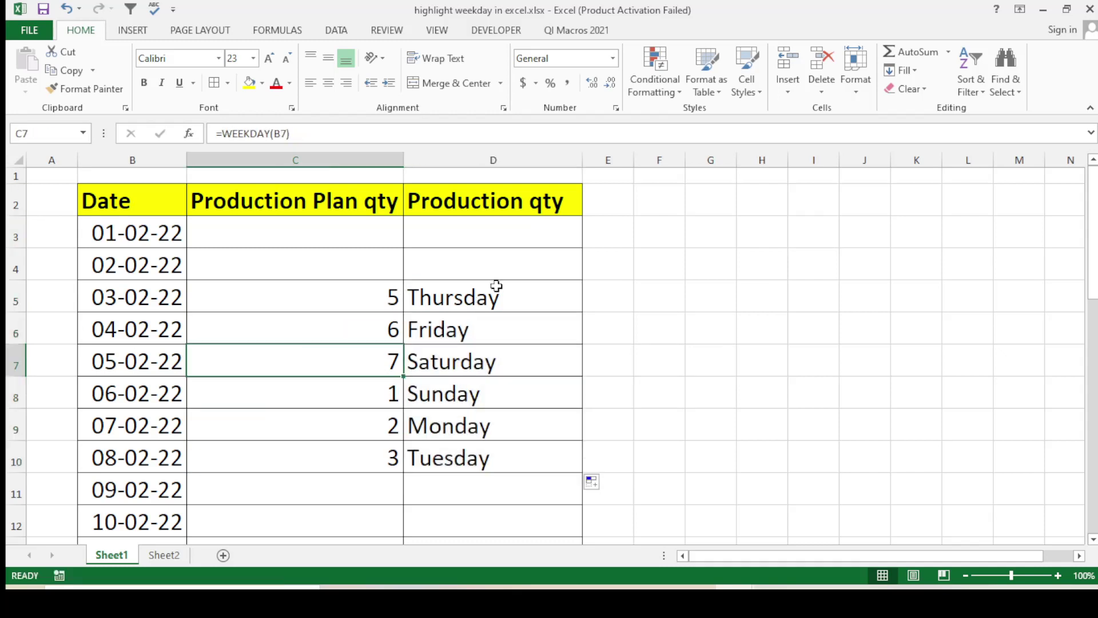
left_click(495, 303)
left_click(465, 326)
left_click(435, 361)
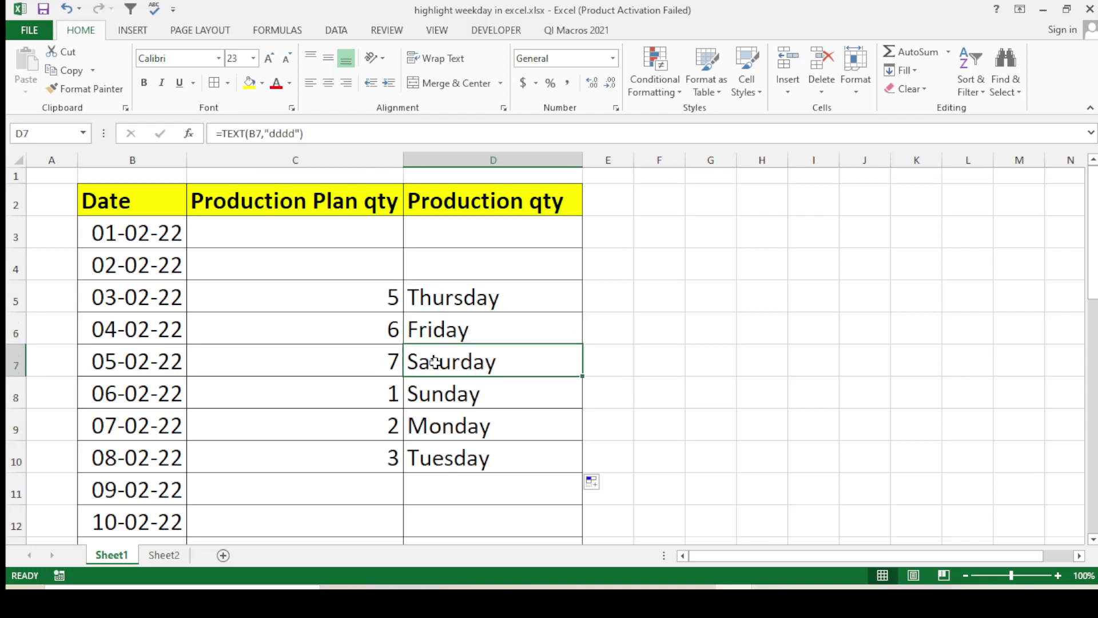
left_click(151, 361)
left_click(489, 362)
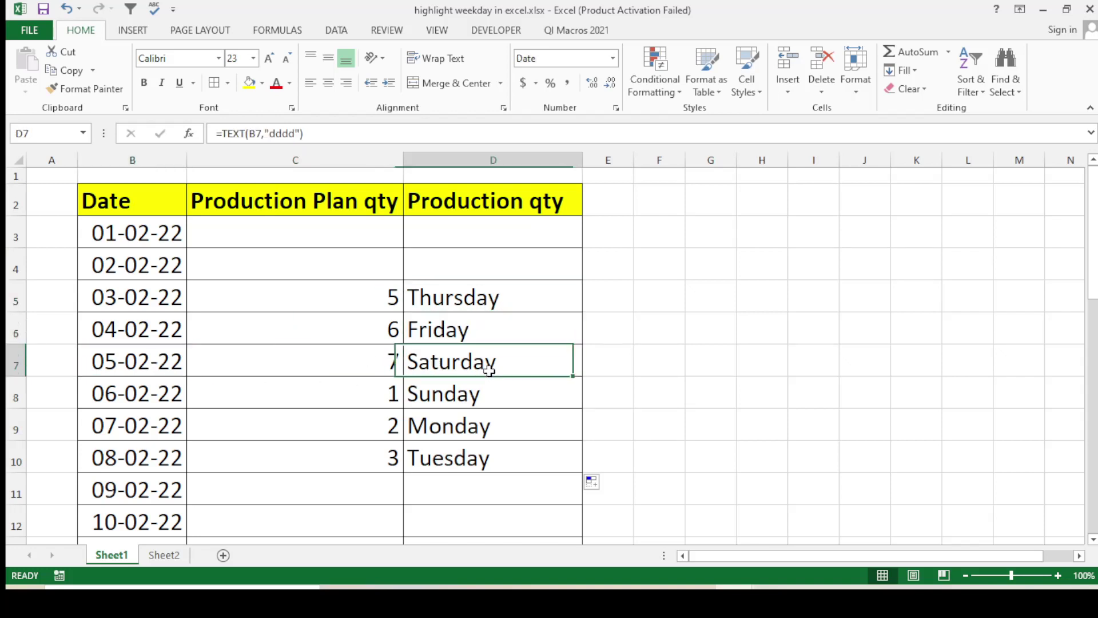
left_click(472, 394)
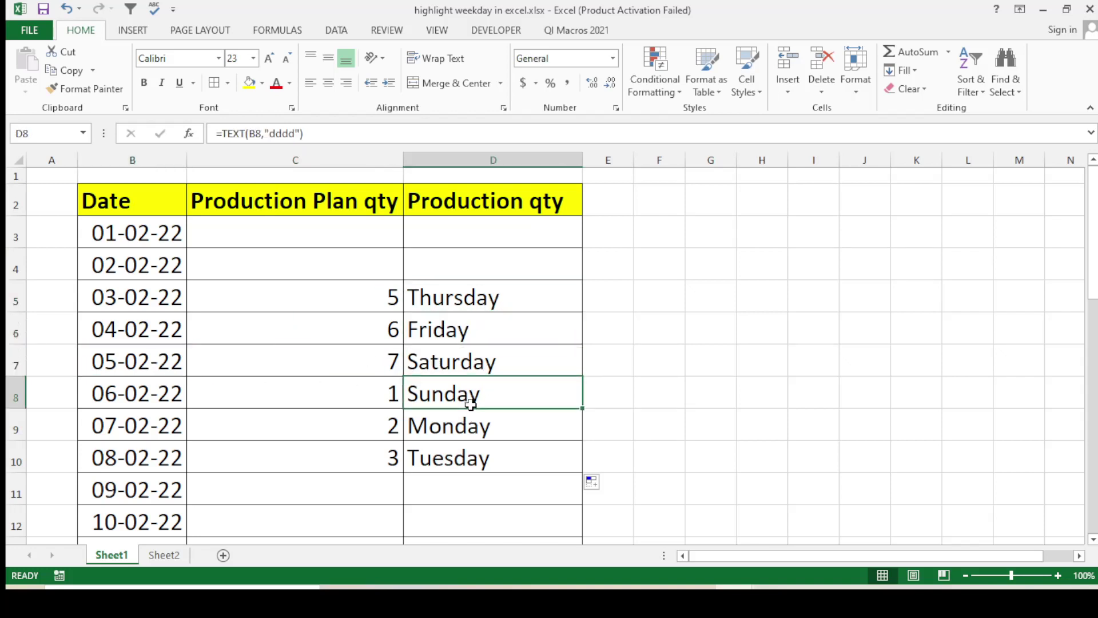
left_click(354, 392)
left_click(466, 435)
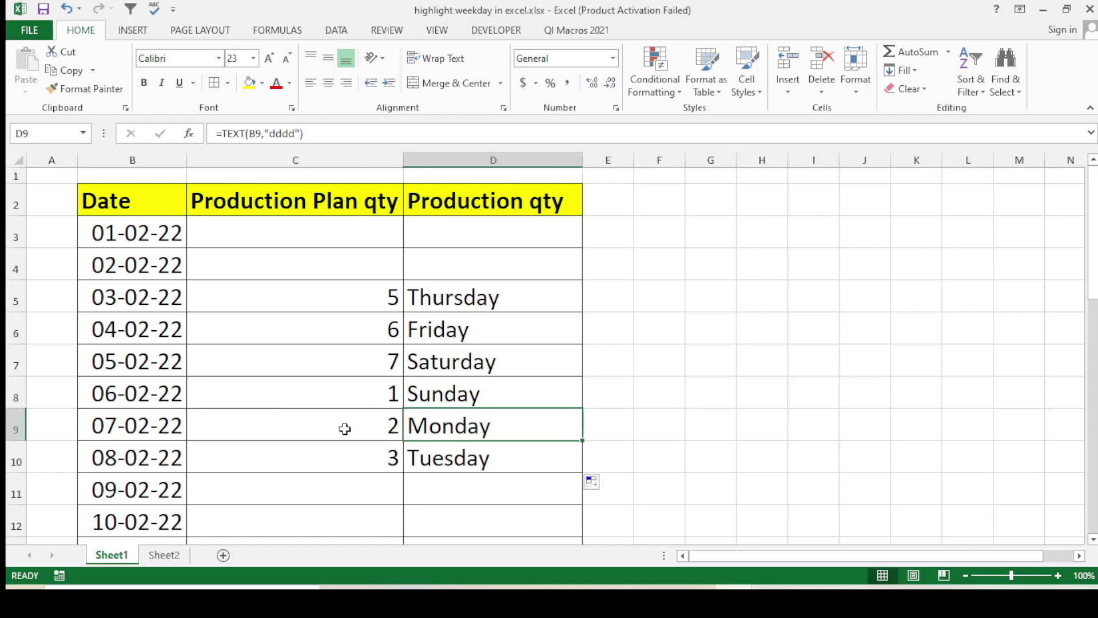
left_click(344, 428)
left_click(441, 461)
left_click(357, 457)
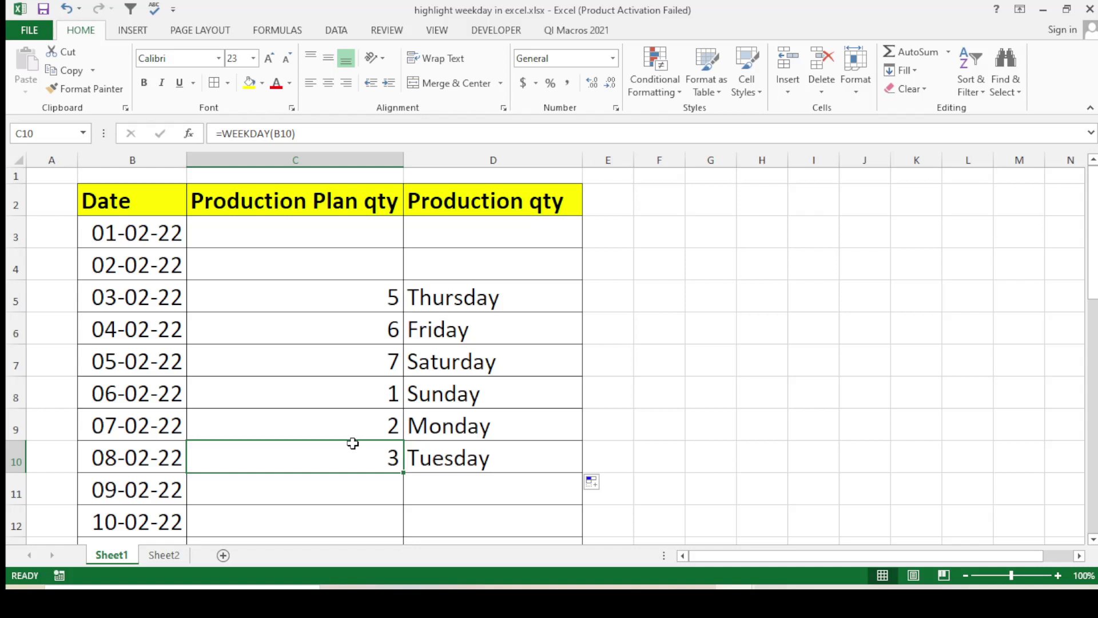
left_click(454, 395)
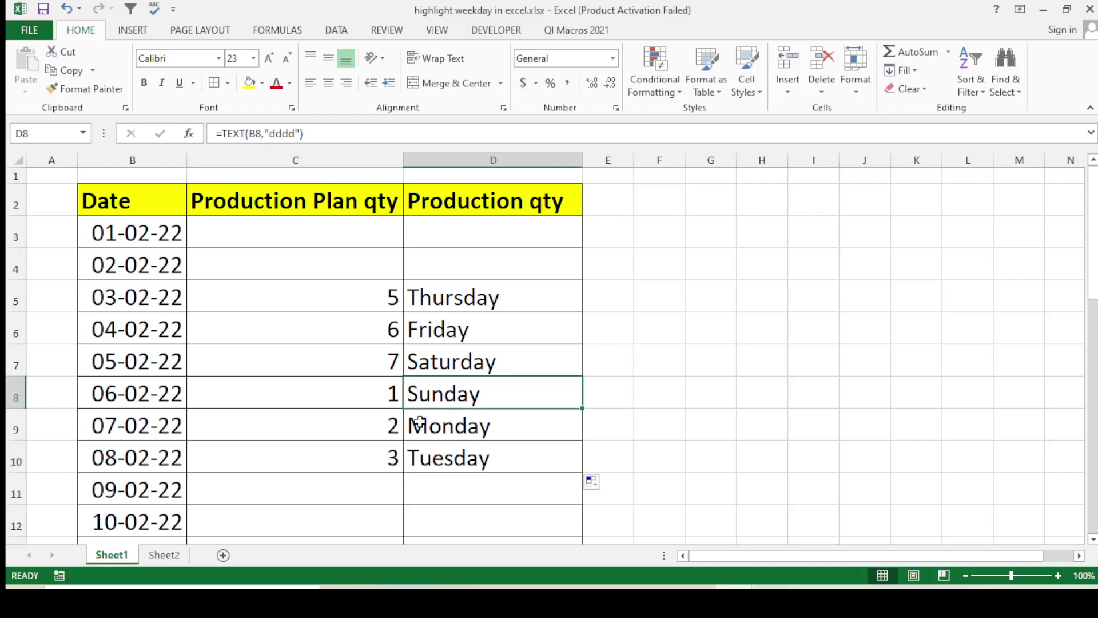
left_click(420, 360)
left_click(360, 361)
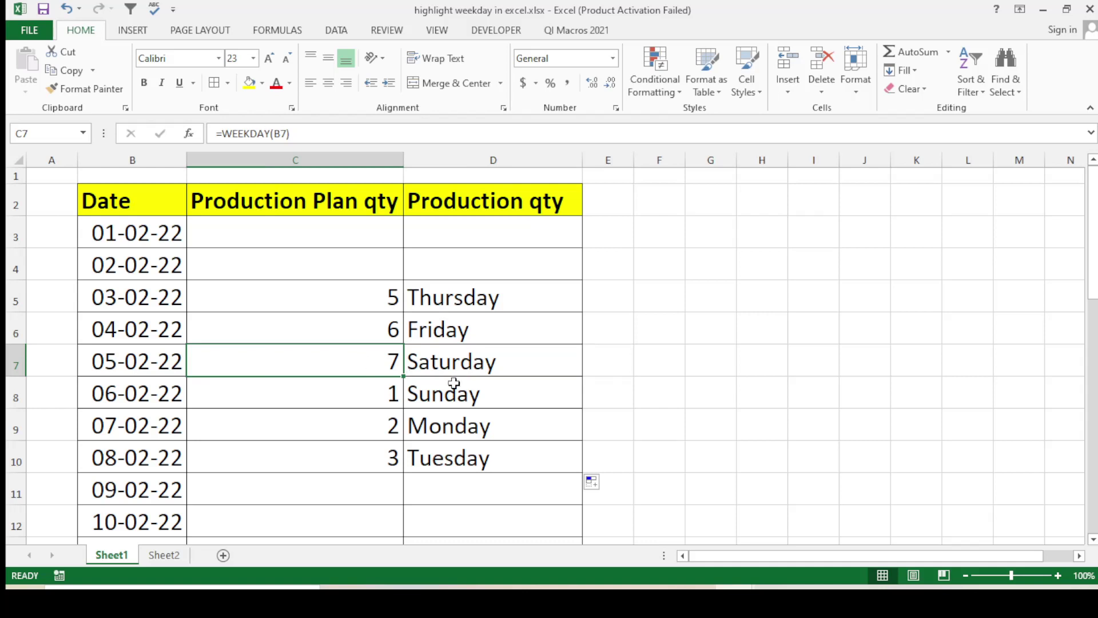
Open the C7 and D7 formulas to confirm they reference B7, then re-check rows 8–10
double_click(360, 365)
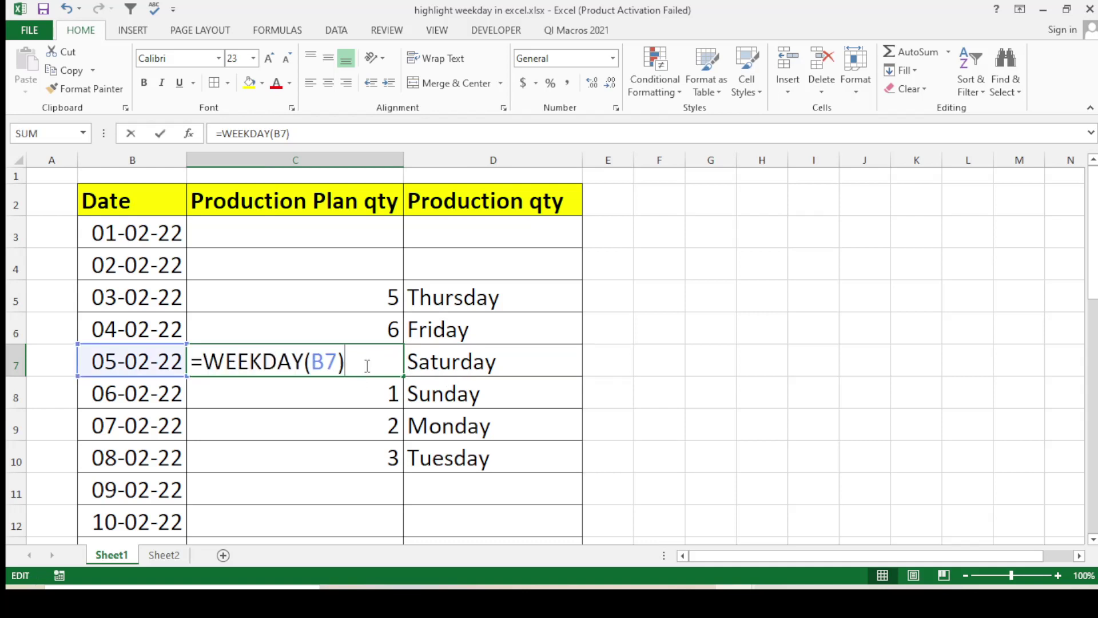
key("Escape")
left_click(457, 361)
double_click(469, 364)
key("ctrl+Return")
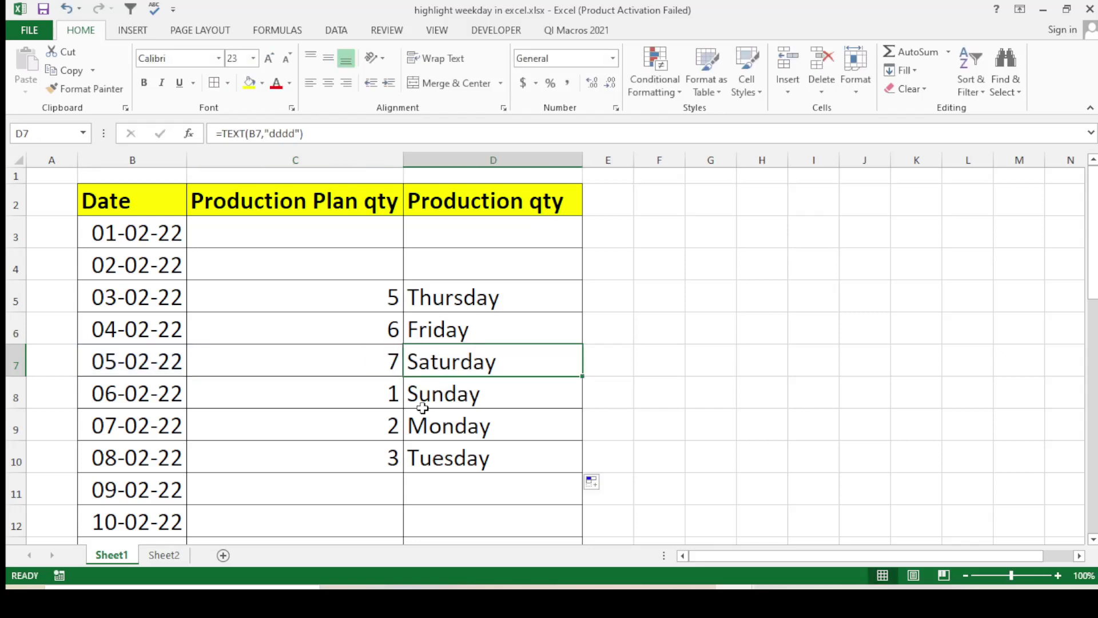
left_click(424, 407)
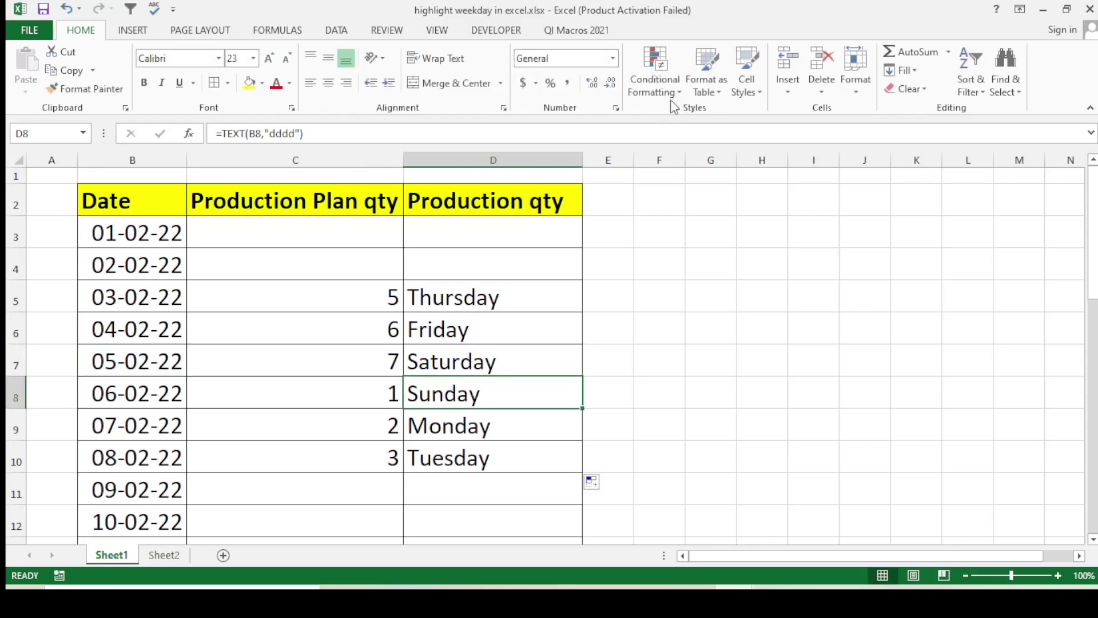
left_click(467, 354)
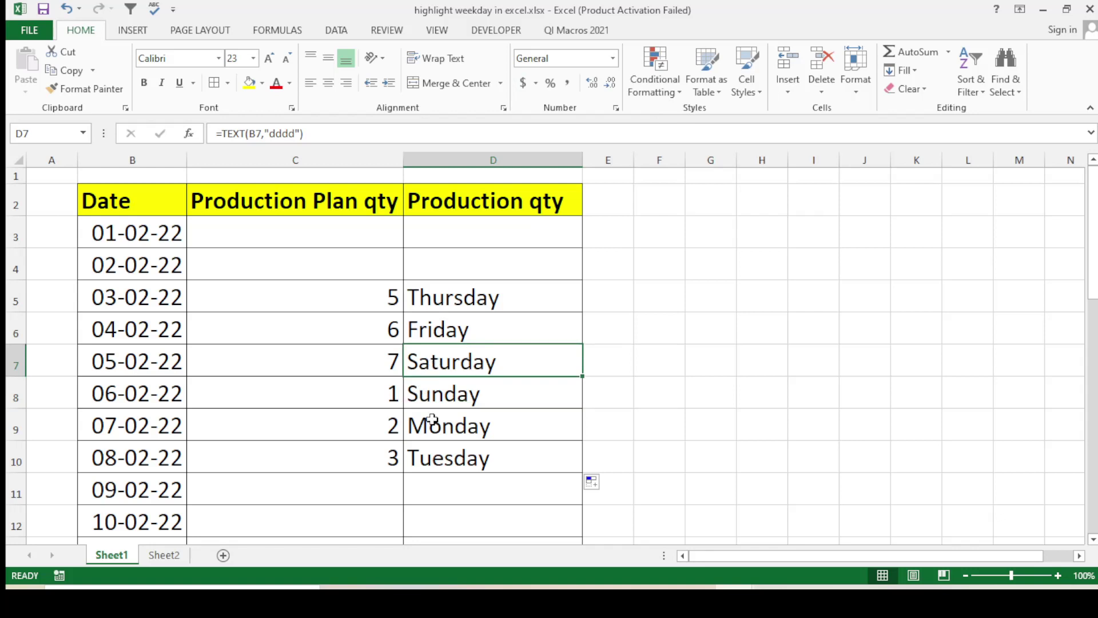
left_click(381, 368)
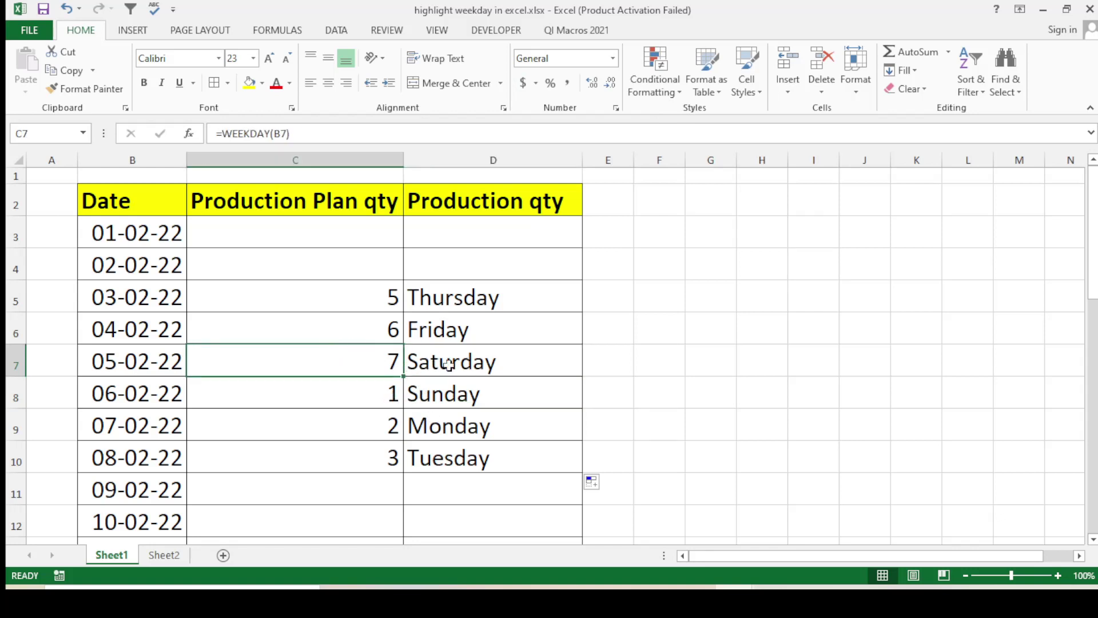
left_click(374, 393)
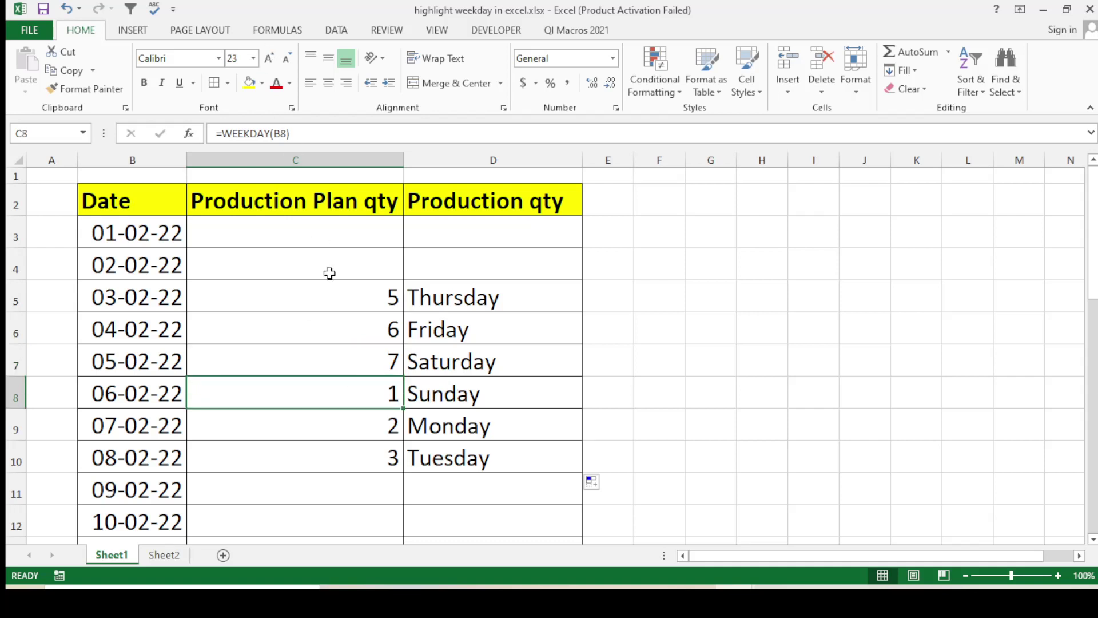
left_click(437, 400)
left_click(495, 449)
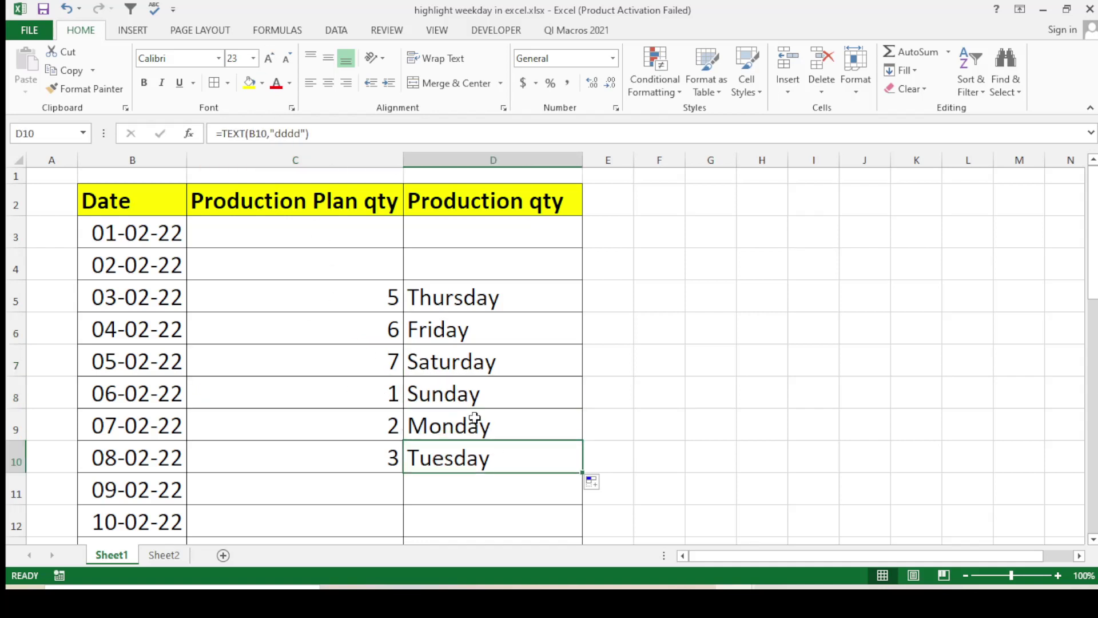
Clear the helper weekday numbers and day names from C5:D11
left_click_drag(373, 296, 471, 500)
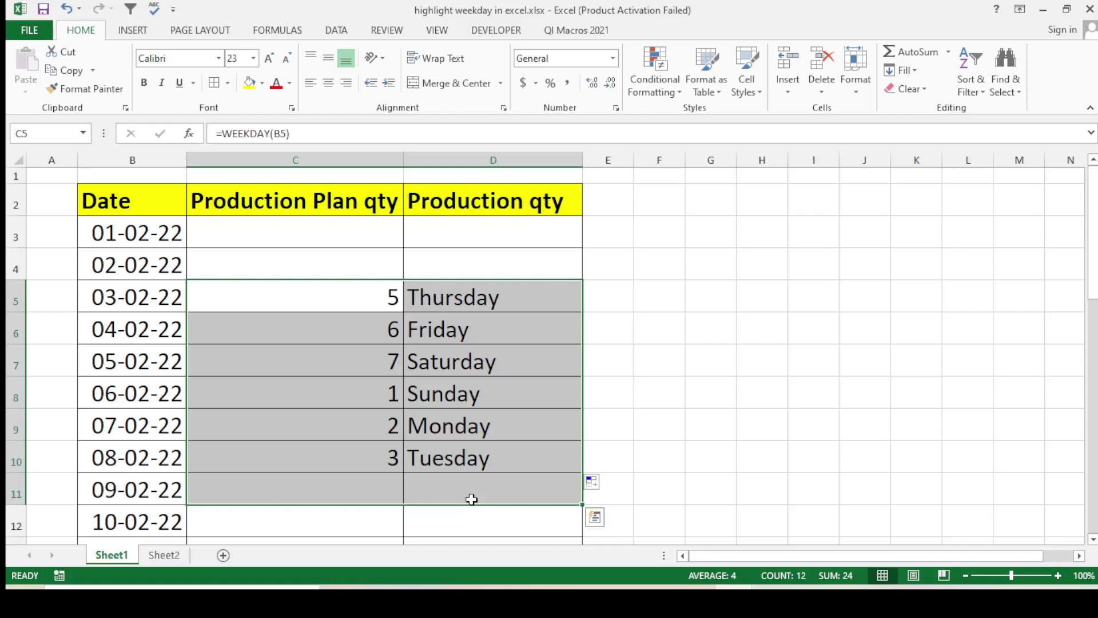
key("Delete")
left_click(485, 450)
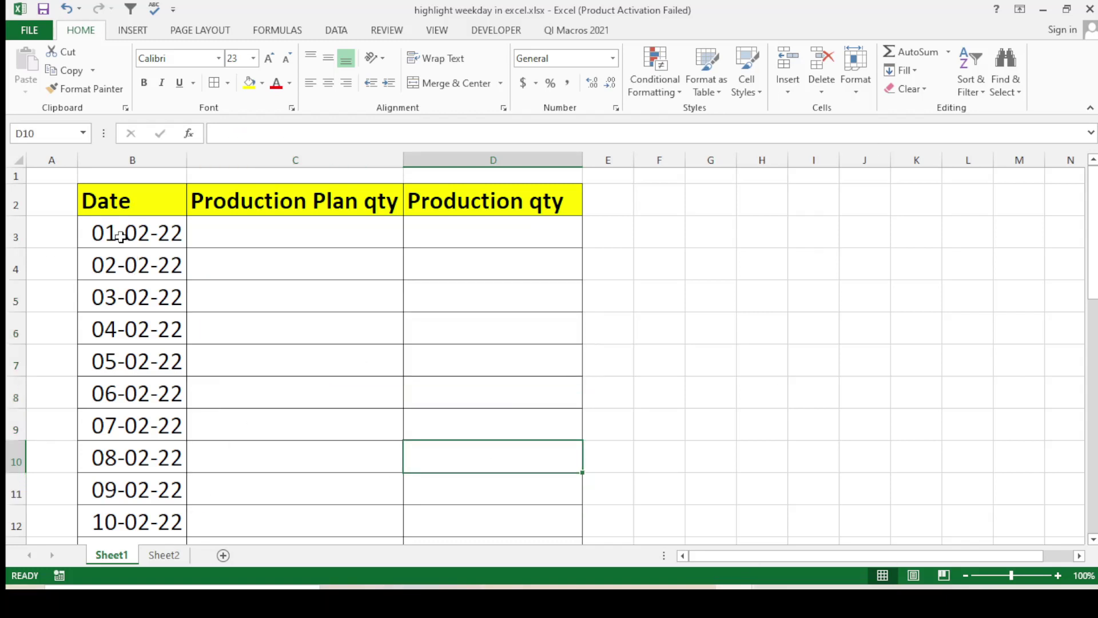
Select the date table B3:D30 and bring up Conditional Formatting
left_click_drag(120, 237, 436, 587)
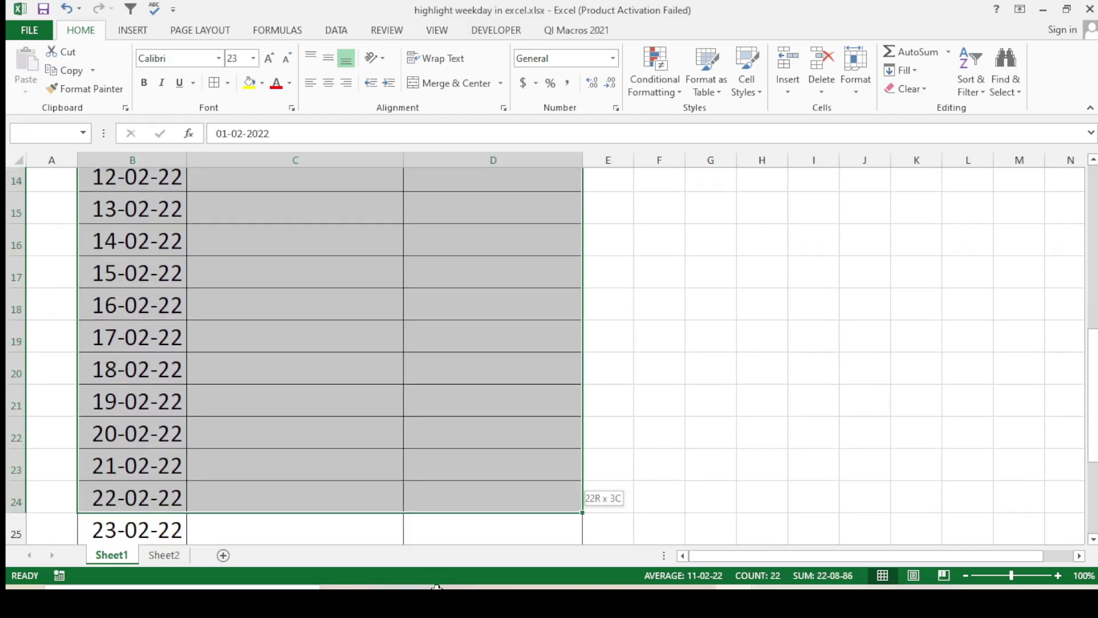
left_click_drag(437, 586, 451, 504)
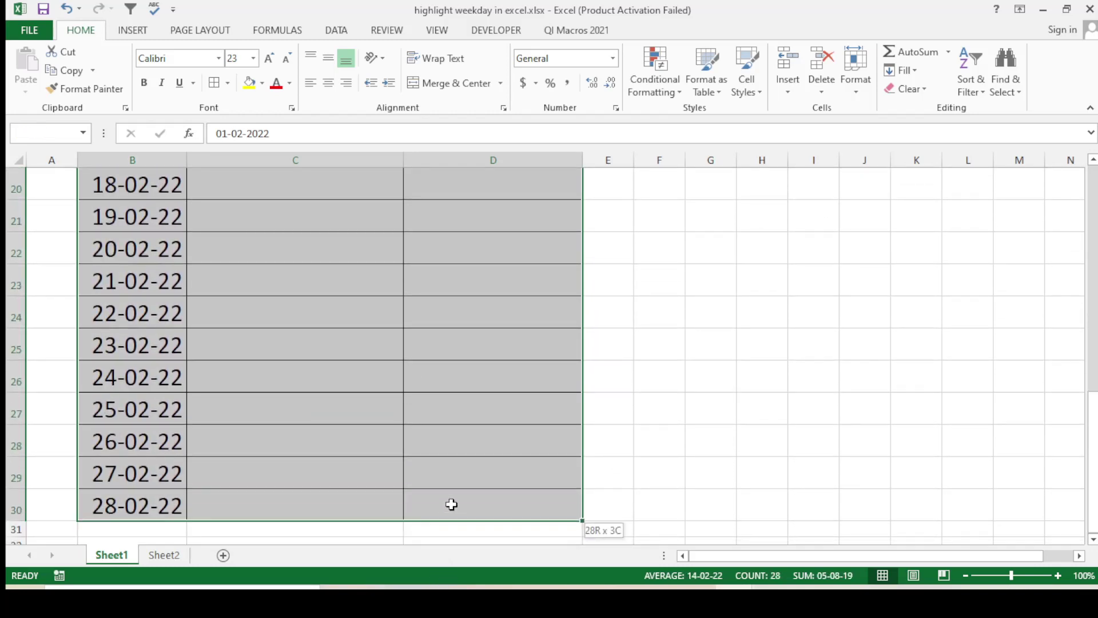
scroll(383, 444, "up", 6)
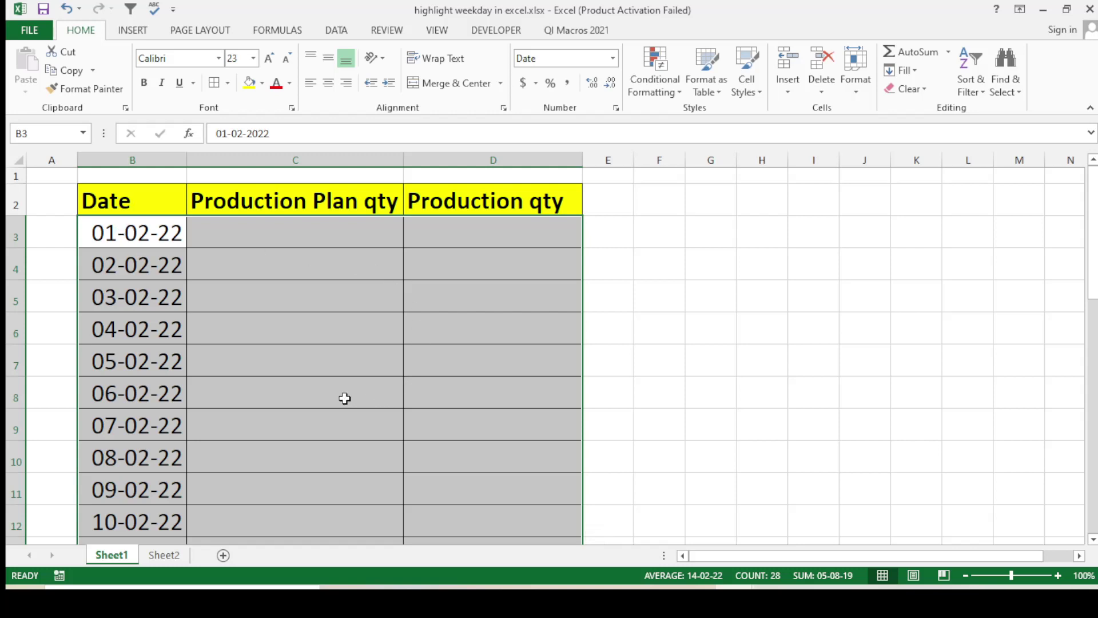
left_click(680, 93)
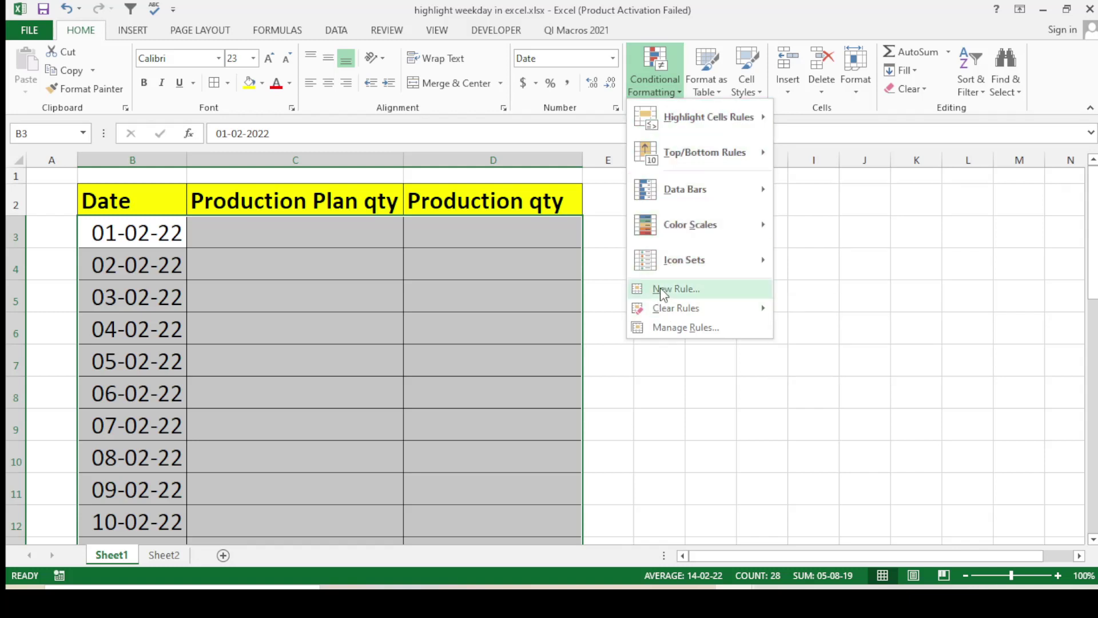
Create a new formula-based rule with the condition =weekday($B3)=1
left_click(661, 289)
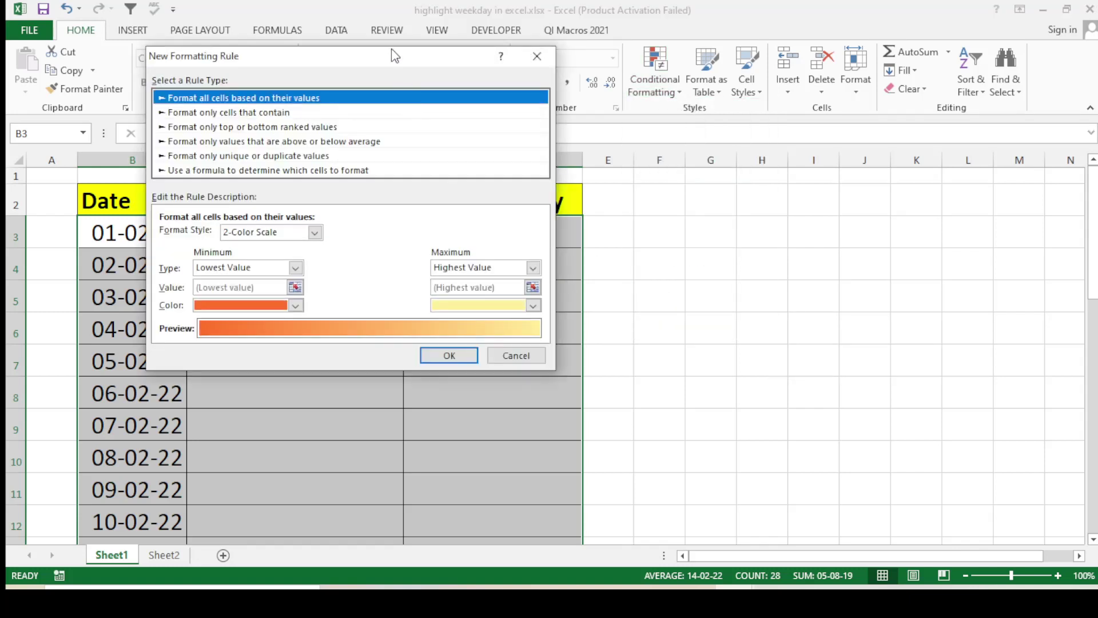
left_click_drag(394, 56, 520, 79)
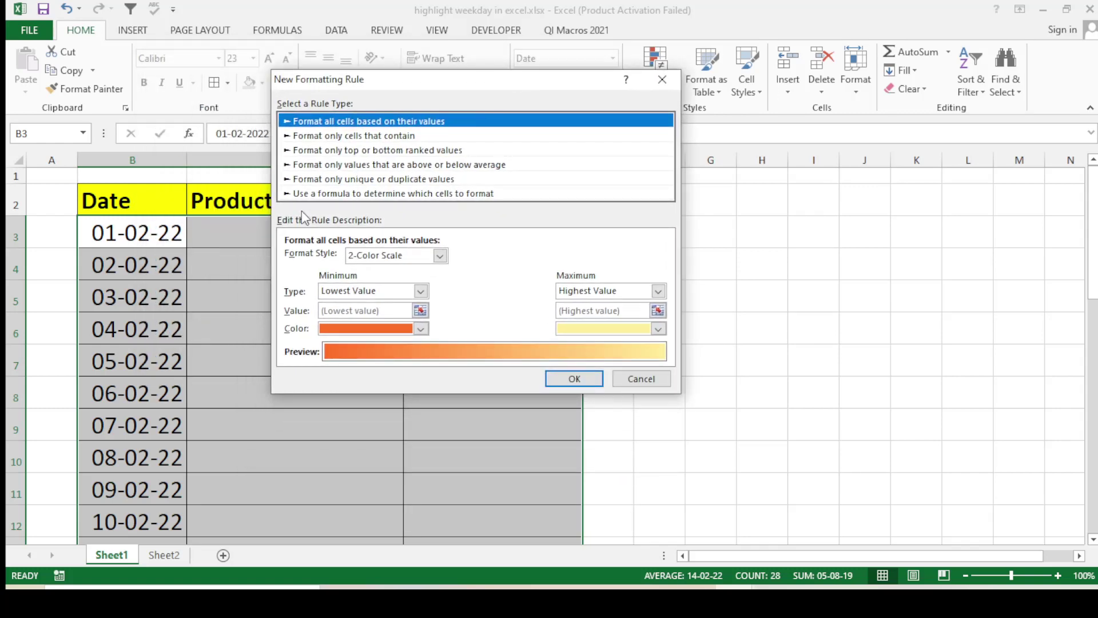
left_click(330, 194)
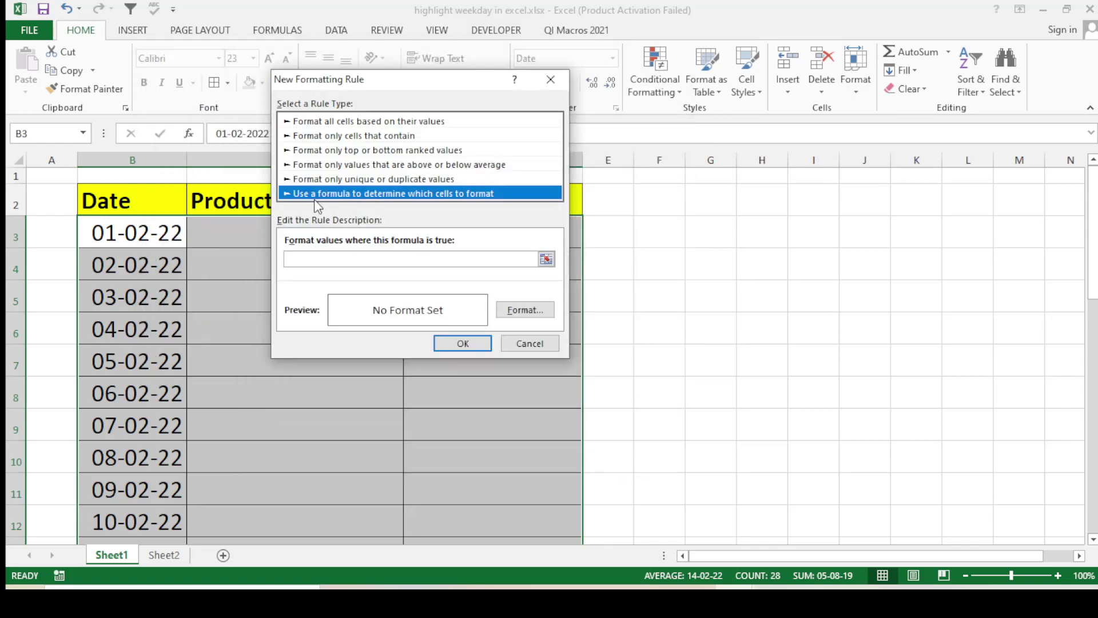
left_click(317, 260)
type("=weekday(")
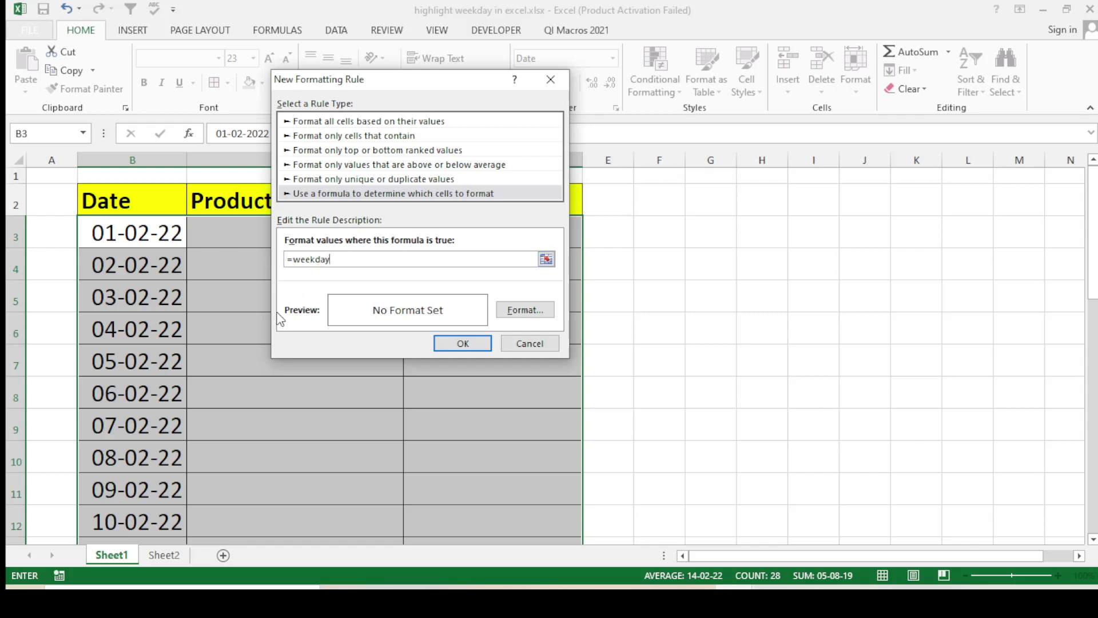
left_click(156, 243)
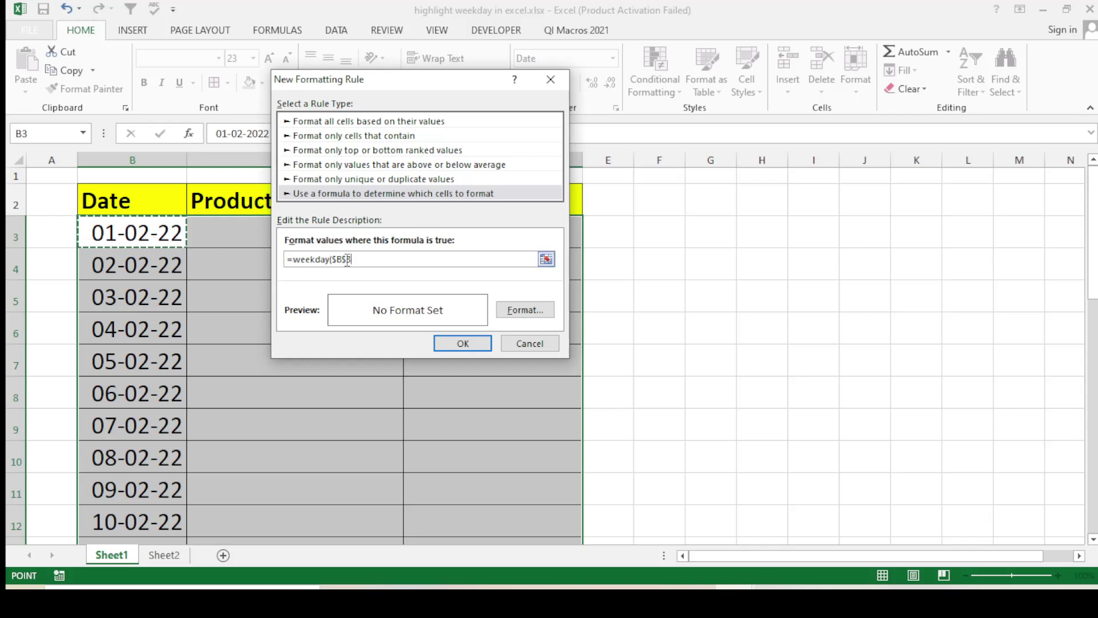
key("F2")
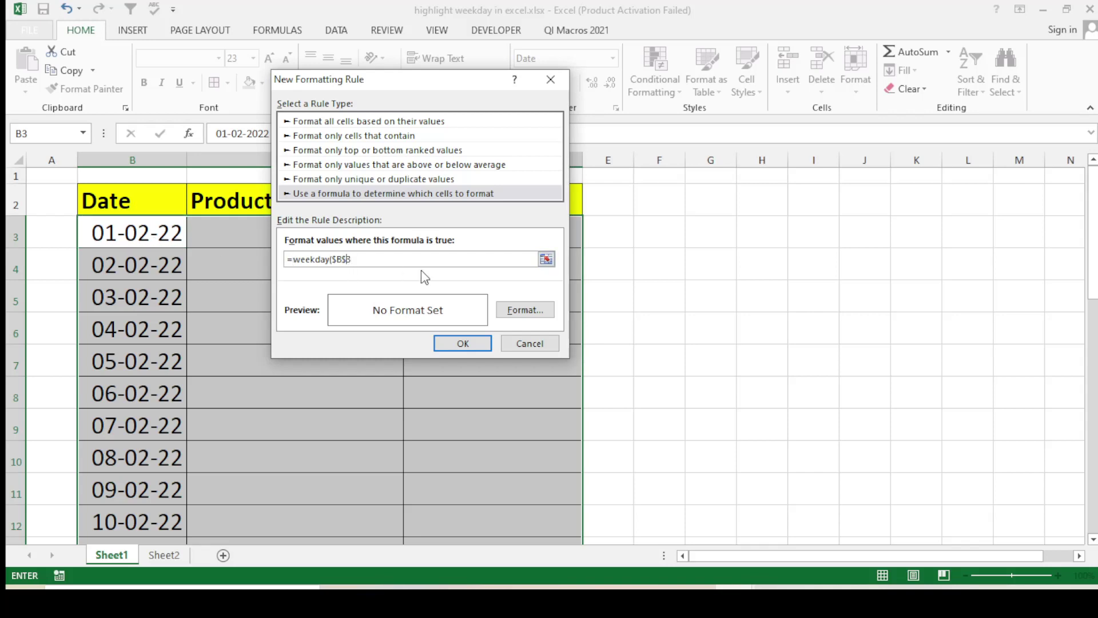
key("BackSpace")
Set the rule's format to a gold fill and confirm it
left_click(523, 314)
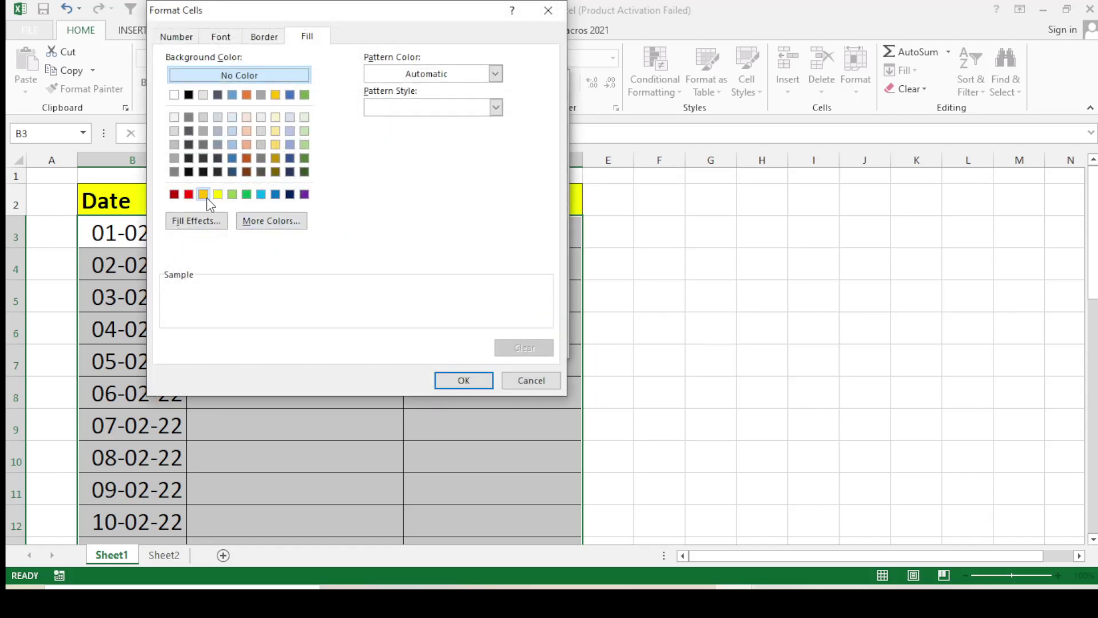
left_click(206, 196)
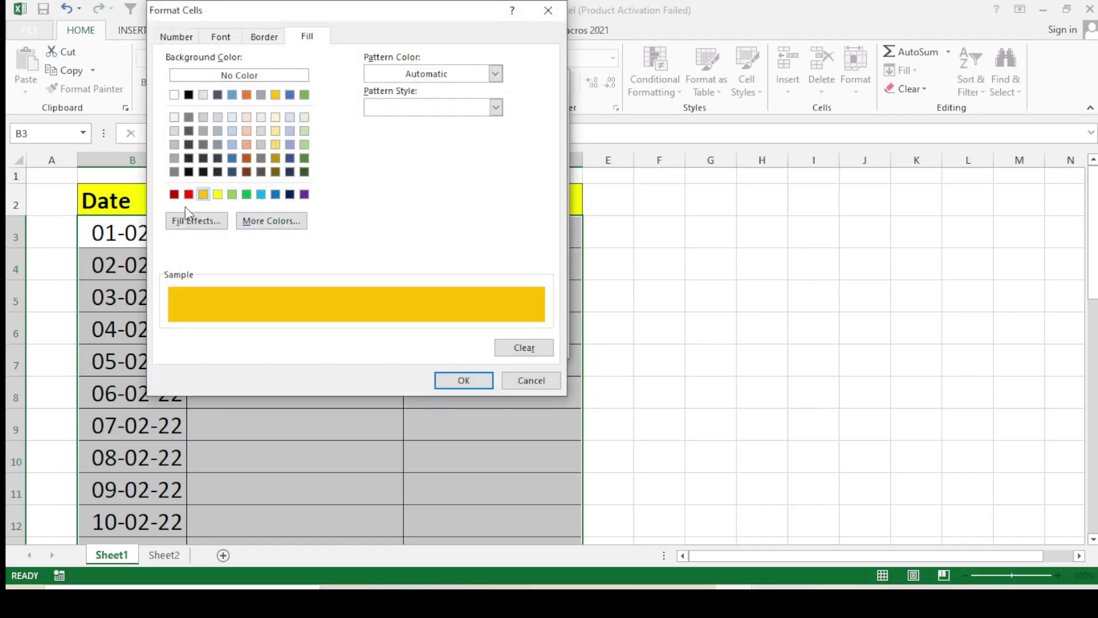
left_click(475, 380)
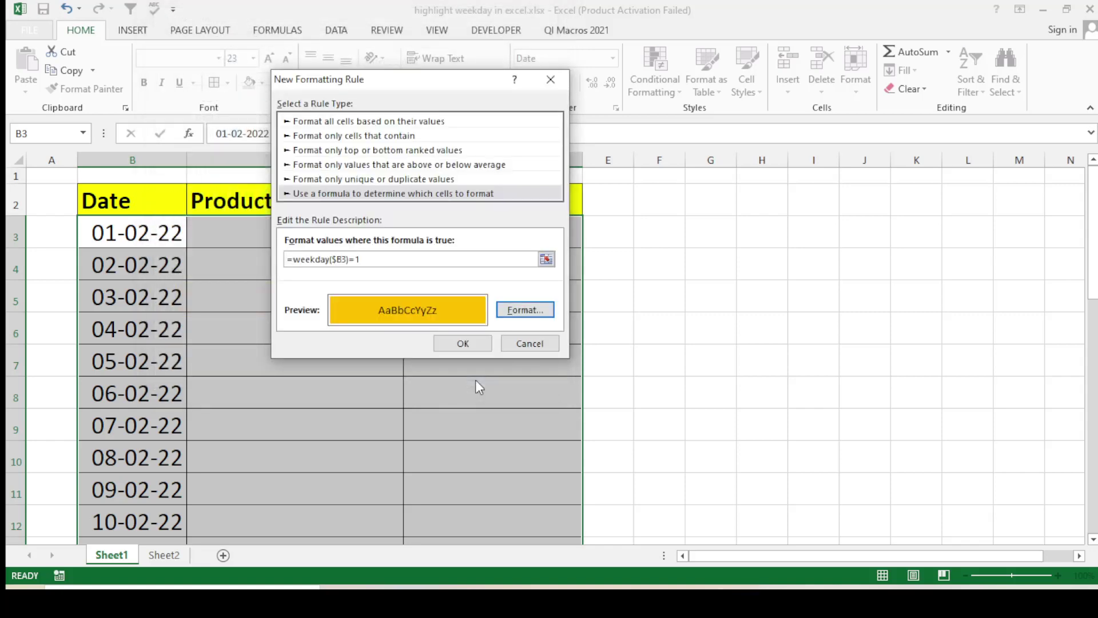
Apply the new Sunday rule and scroll through the table to view the gold rows
left_click(461, 343)
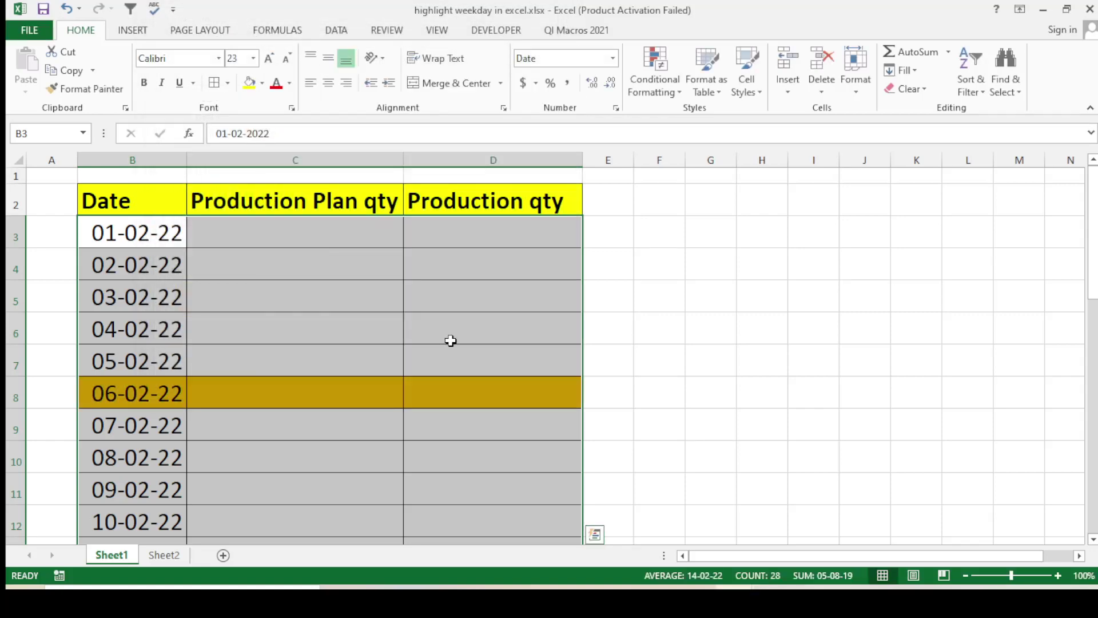
left_click(294, 325)
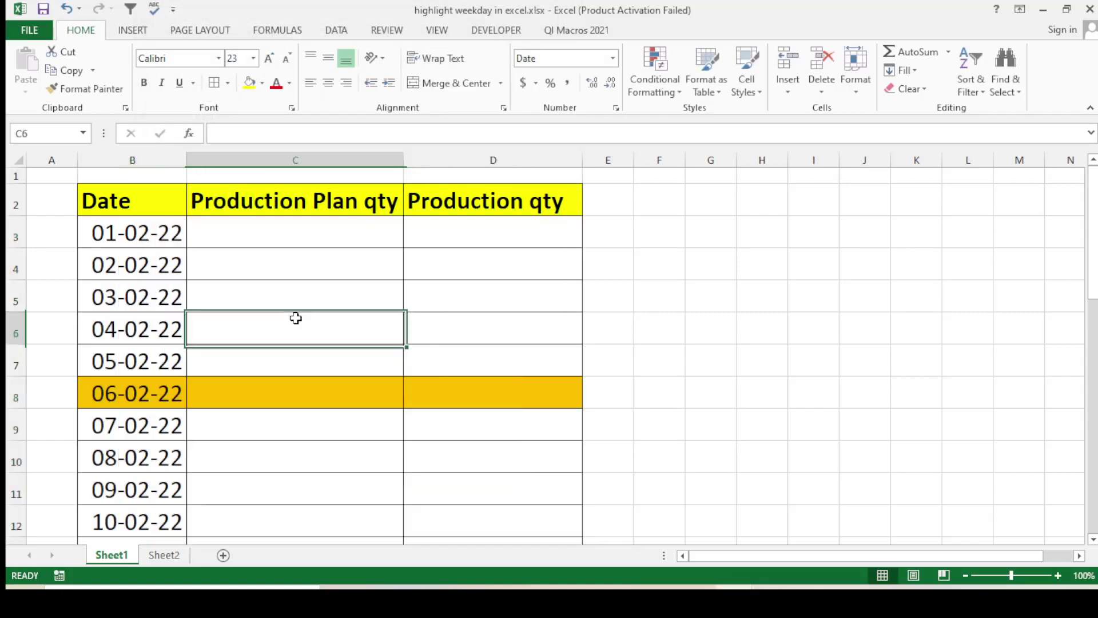
scroll(219, 346, "down", 1)
scroll(238, 351, "down", 3)
scroll(255, 368, "down", 2)
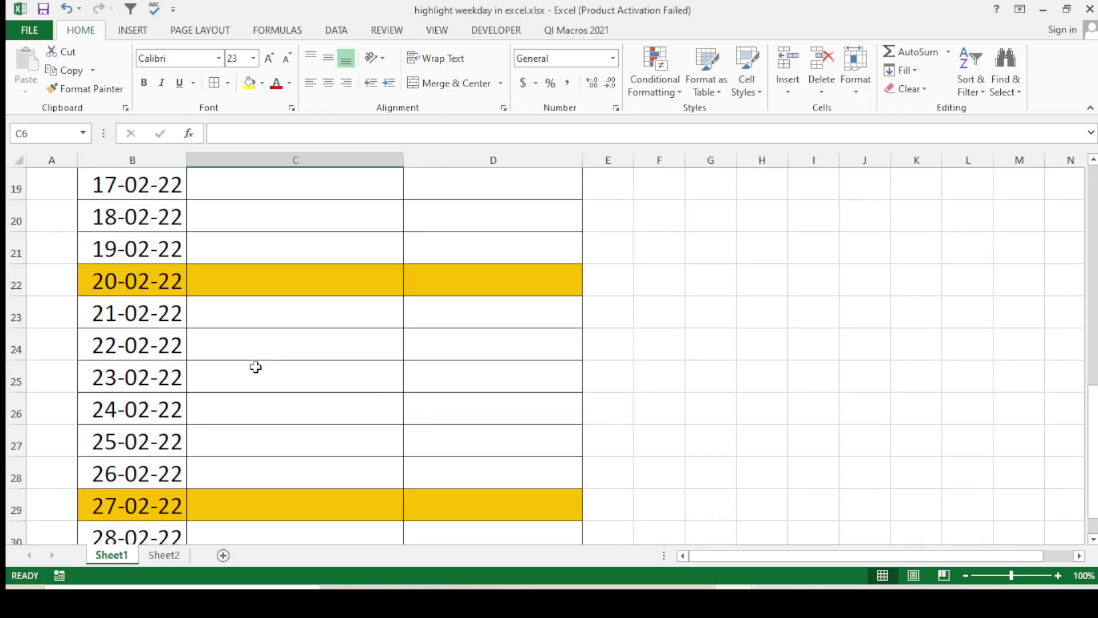
scroll(255, 396, "down", 2)
scroll(258, 401, "down", 1)
scroll(257, 401, "up", 5)
scroll(258, 395, "up", 4)
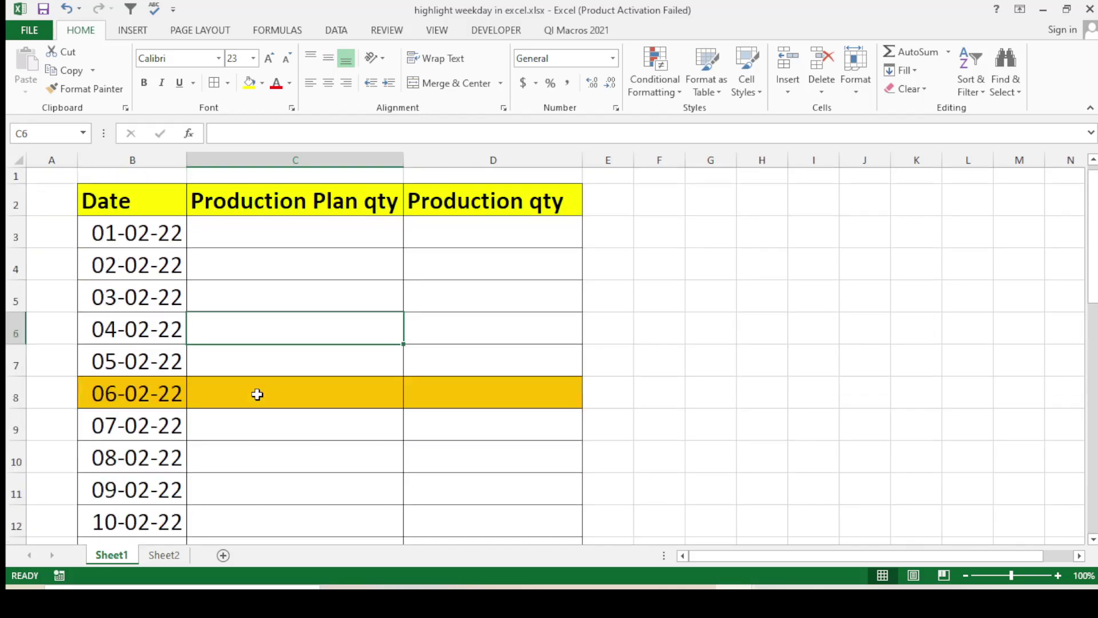
Inspect the gold Sunday rows 06-02-22, 13-02-22, 20-02-22 and 27-02-22 across the table
left_click(475, 489)
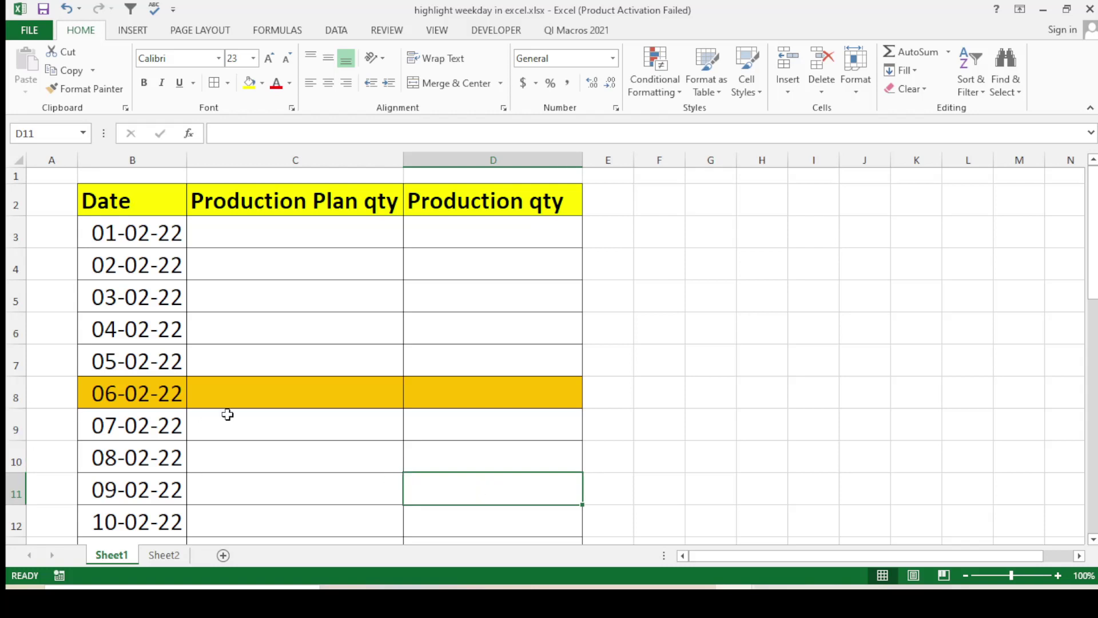
left_click(123, 401)
left_click(228, 383)
left_click(459, 405)
scroll(468, 431, "down", 1)
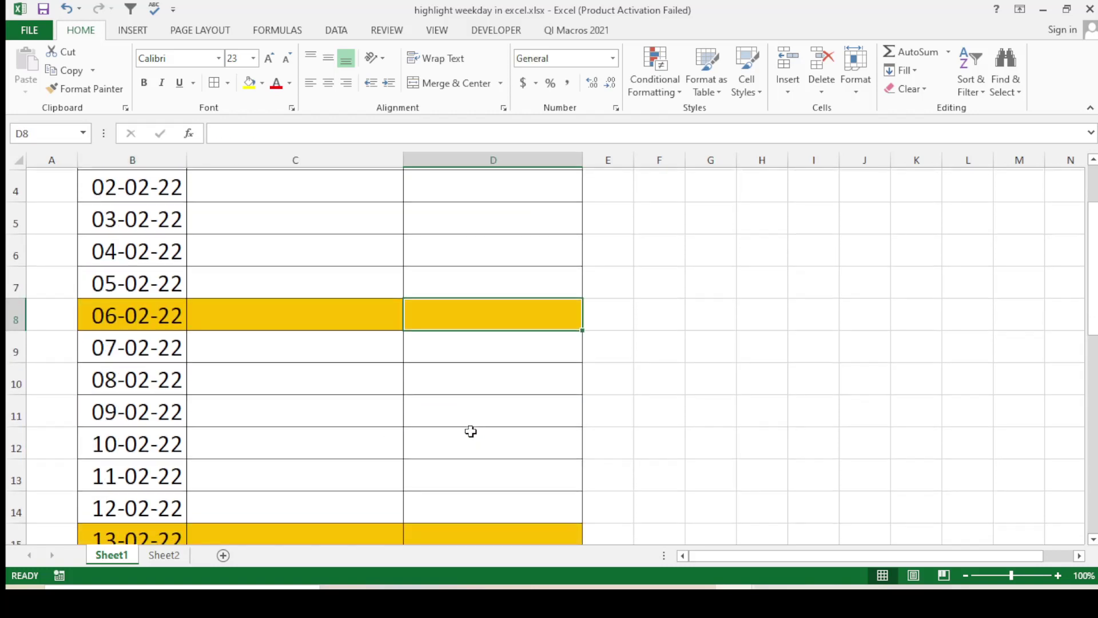
scroll(324, 402, "up", 1)
scroll(311, 417, "down", 1)
scroll(288, 456, "down", 2)
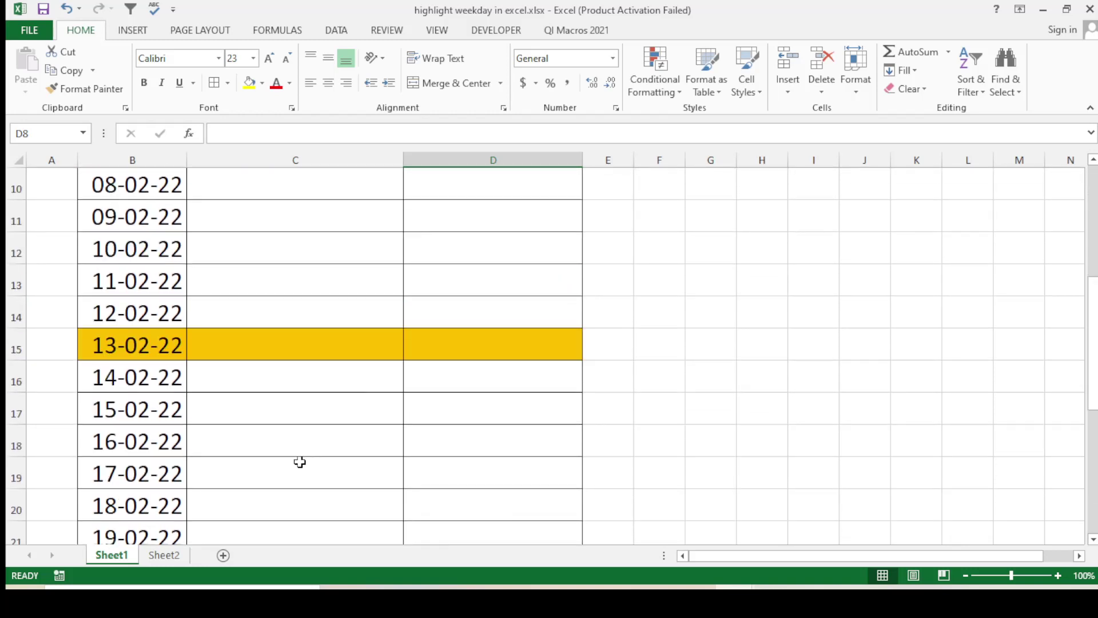
scroll(292, 452, "up", 3)
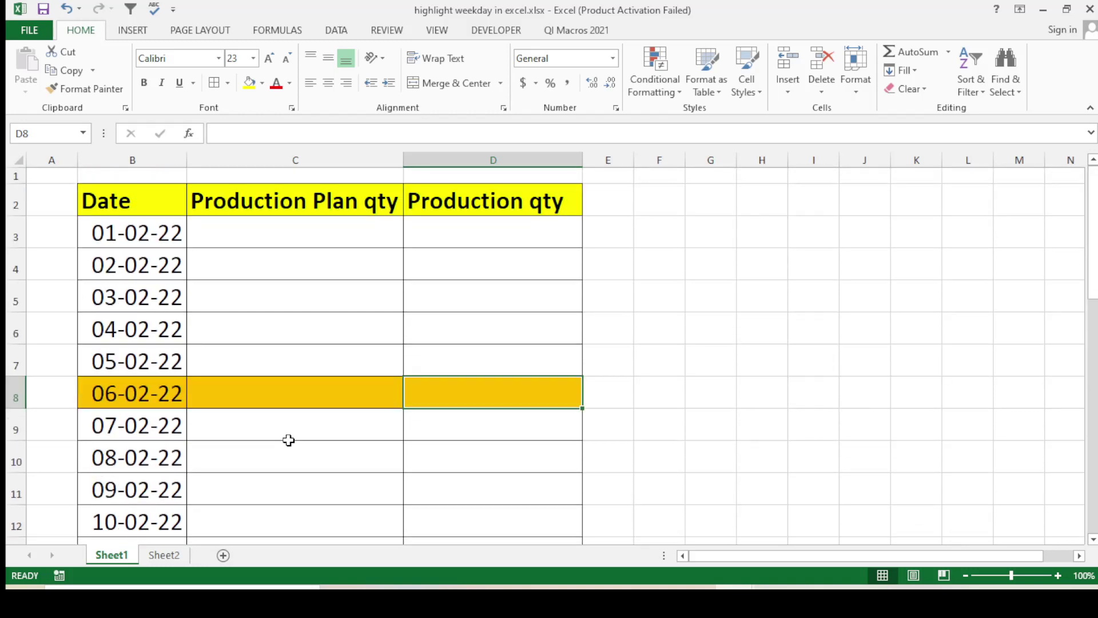
scroll(288, 440, "down", 1)
scroll(288, 439, "down", 2)
scroll(289, 437, "up", 3)
scroll(288, 449, "down", 3)
scroll(288, 449, "up", 3)
Reselect the date table B3:D30 and open the Conditional Formatting Rules Manager
left_click_drag(132, 231, 581, 540)
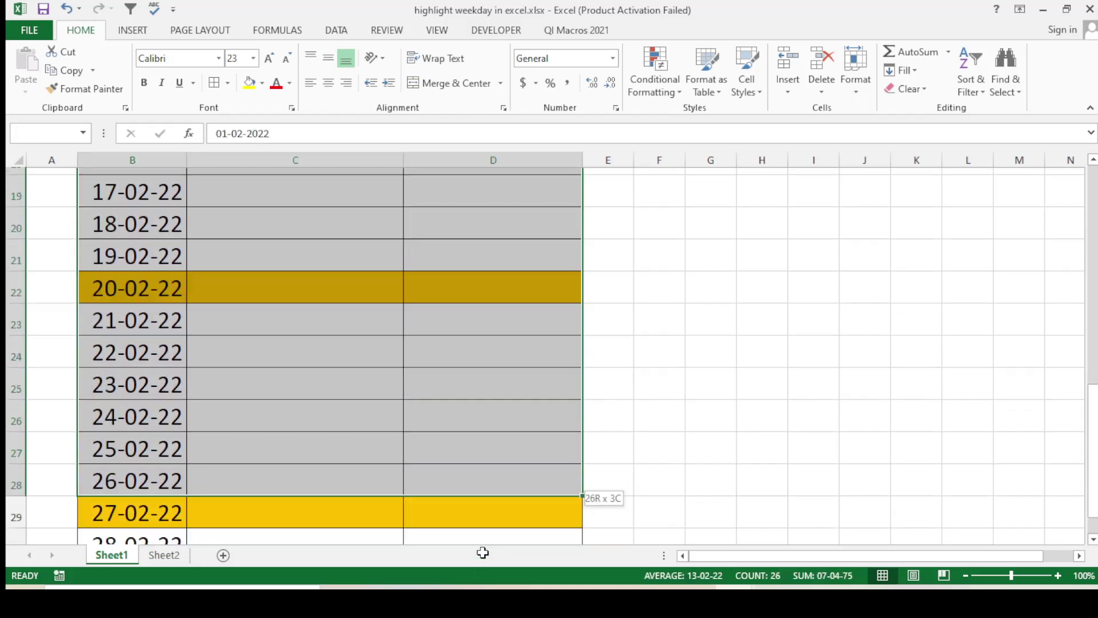
left_click_drag(581, 540, 470, 503)
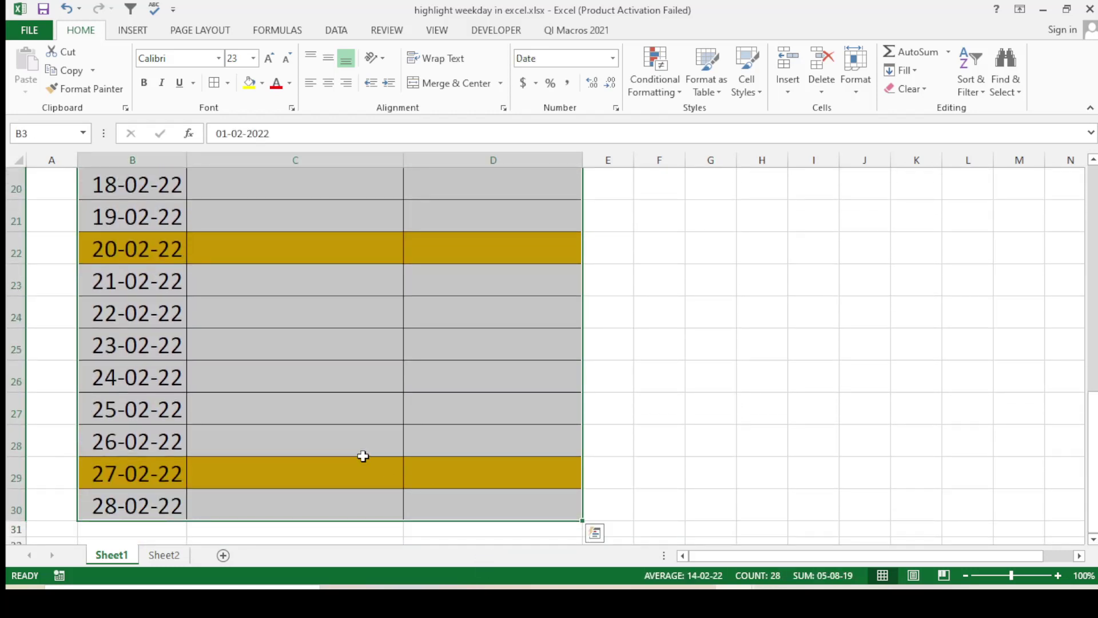
scroll(360, 456, "up", 7)
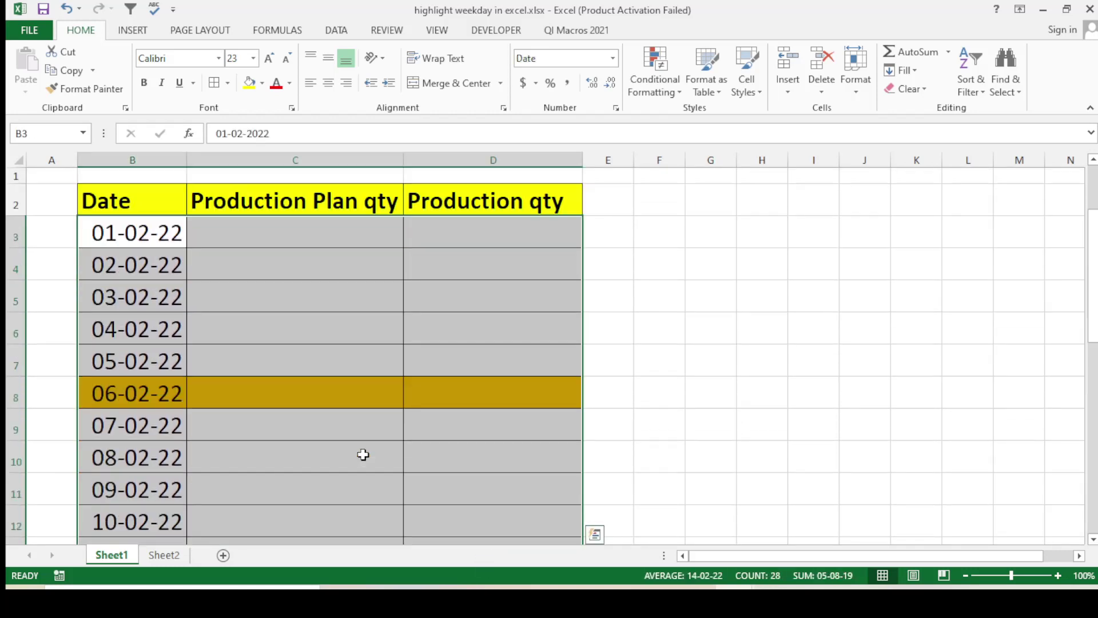
left_click(679, 93)
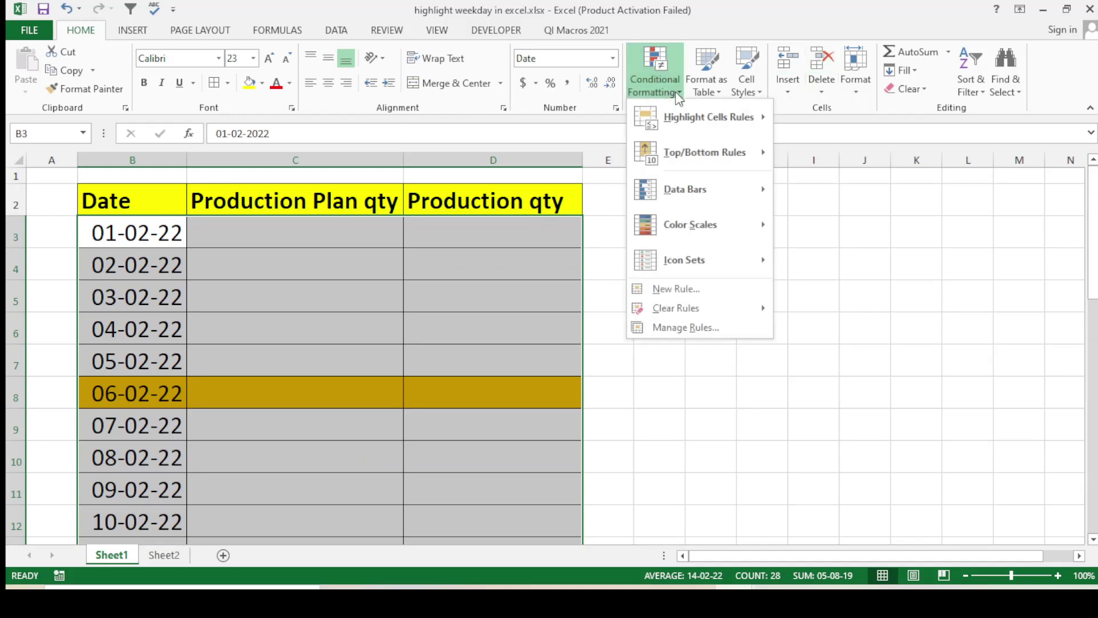
left_click(697, 328)
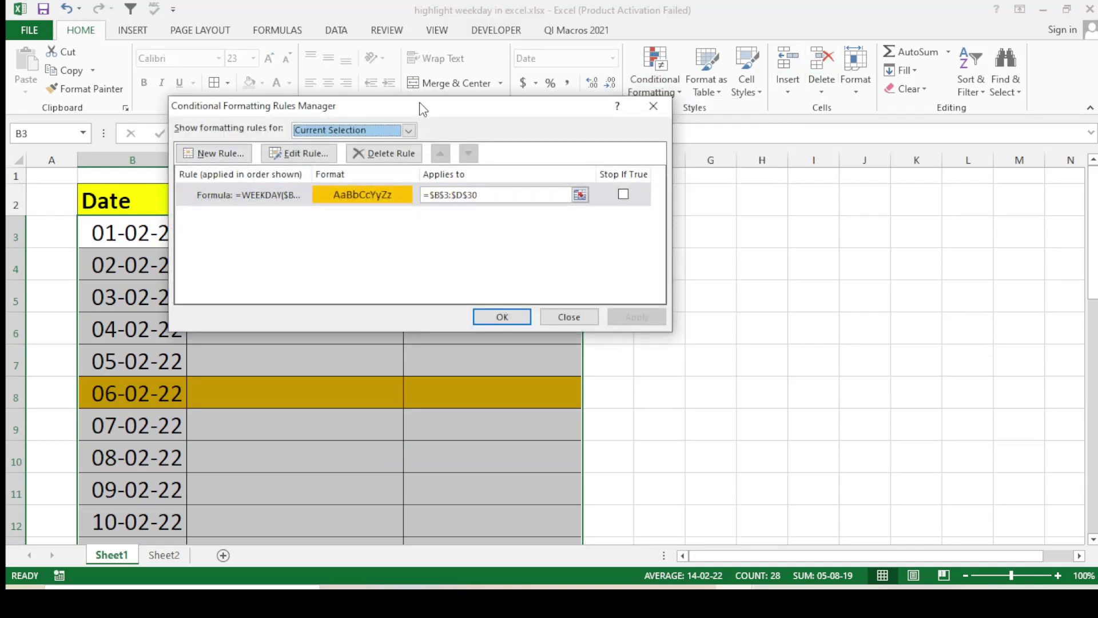
left_click_drag(420, 105, 580, 147)
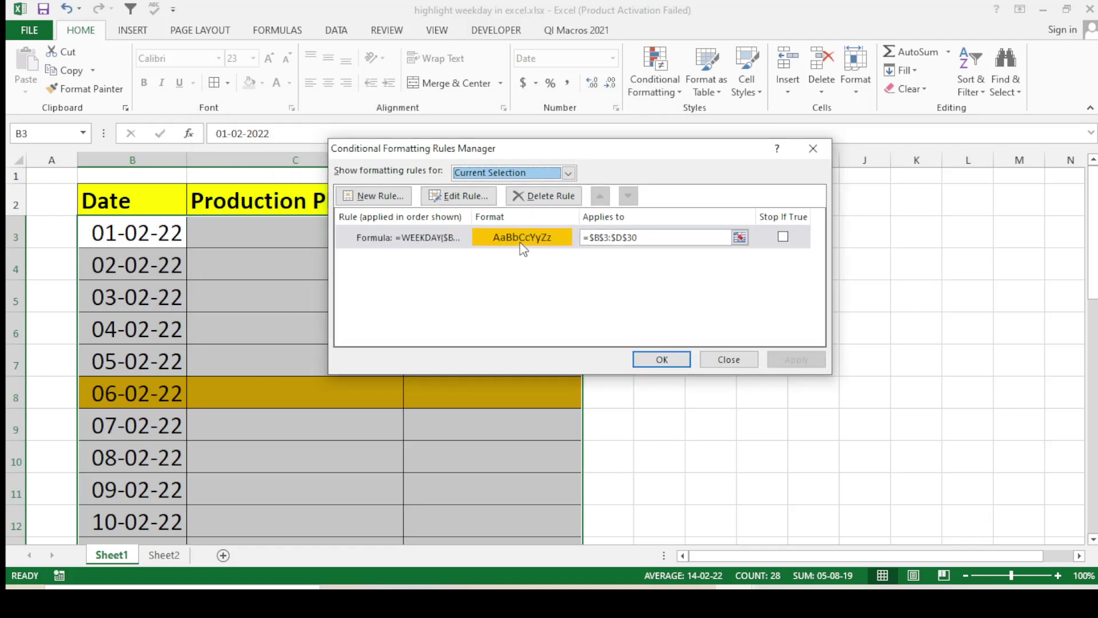
Edit the =WEEKDAY($B3)=1 rule, placing the cursor right after the formula's equals sign
left_click(460, 196)
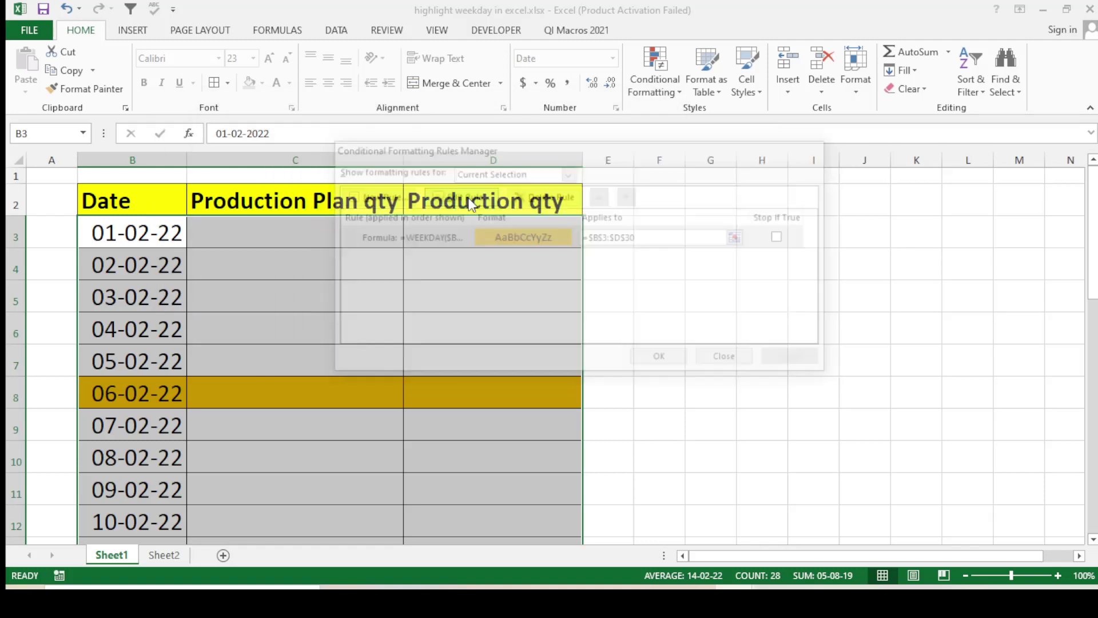
left_click_drag(564, 125, 568, 126)
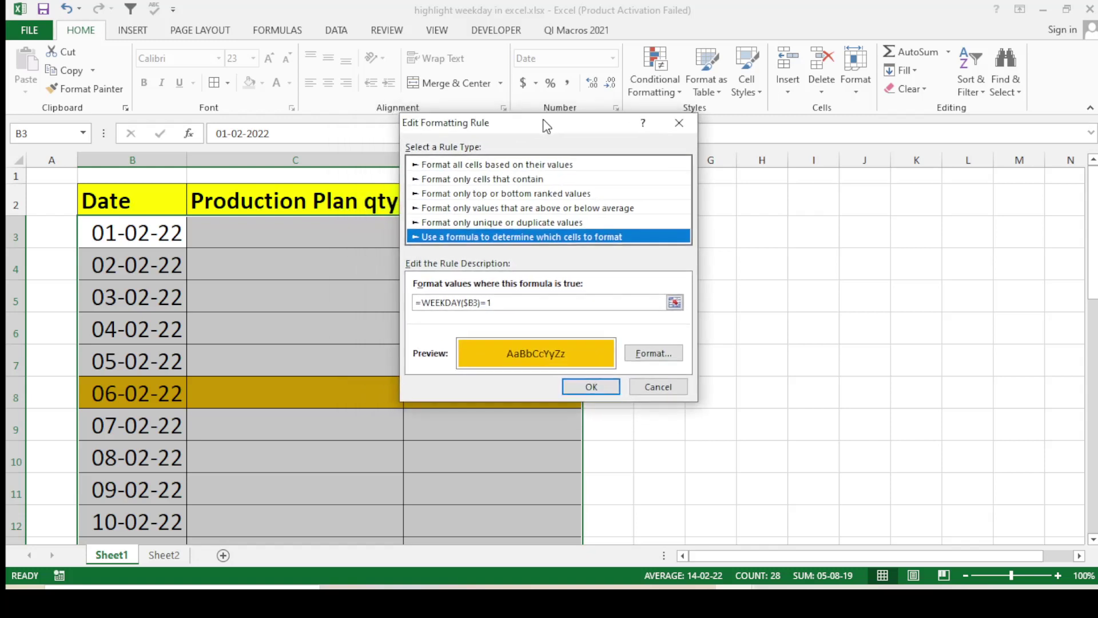
left_click(449, 309)
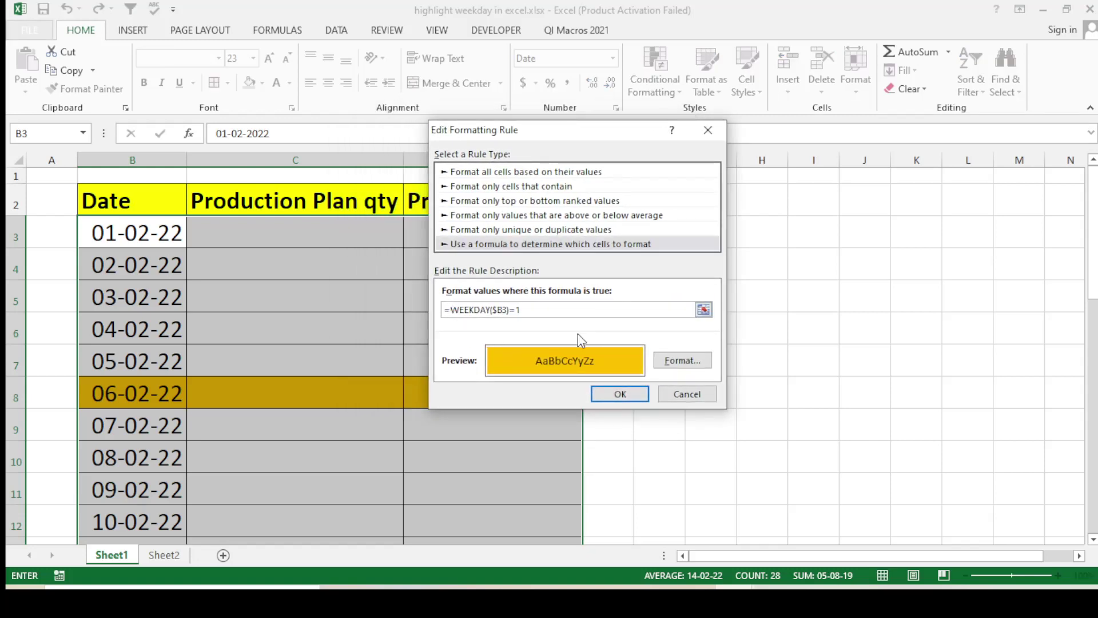
Rewrite the rule as =OR(WEEKDAY($B3)=1,WEEKDAY($B3)=7), confirm it, and apply it to the table
type("or")
type("(")
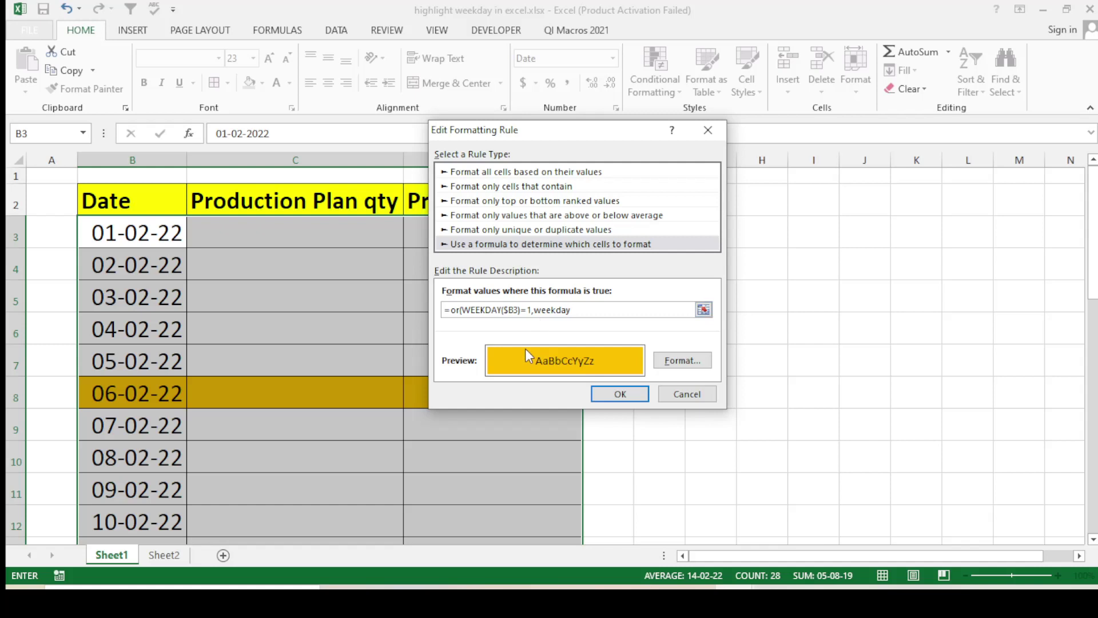
type("(")
left_click(156, 236)
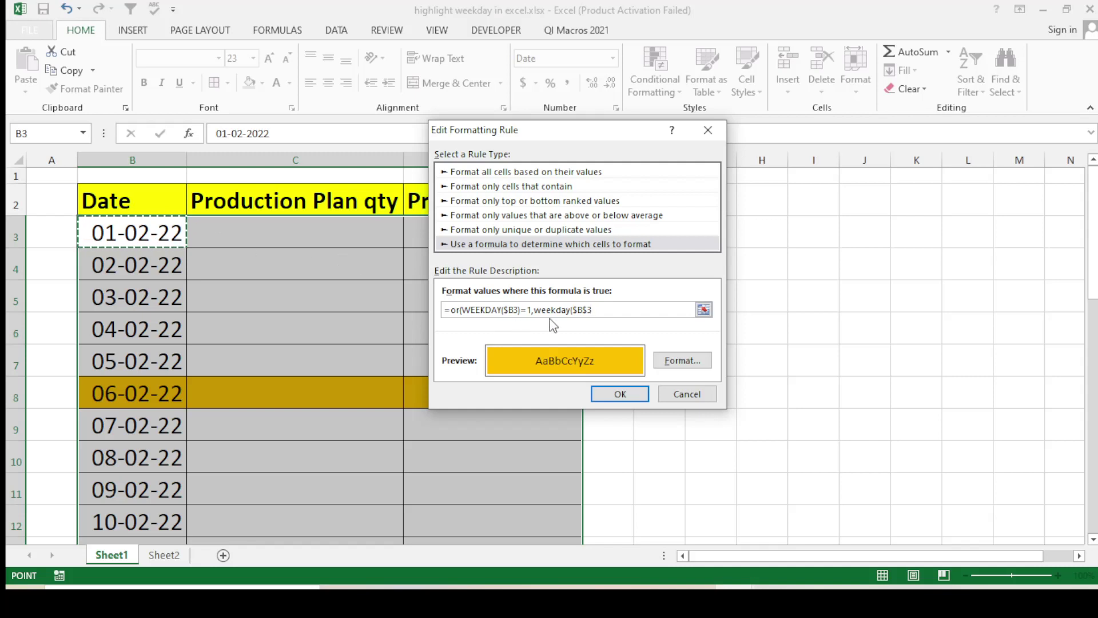
left_click(596, 312)
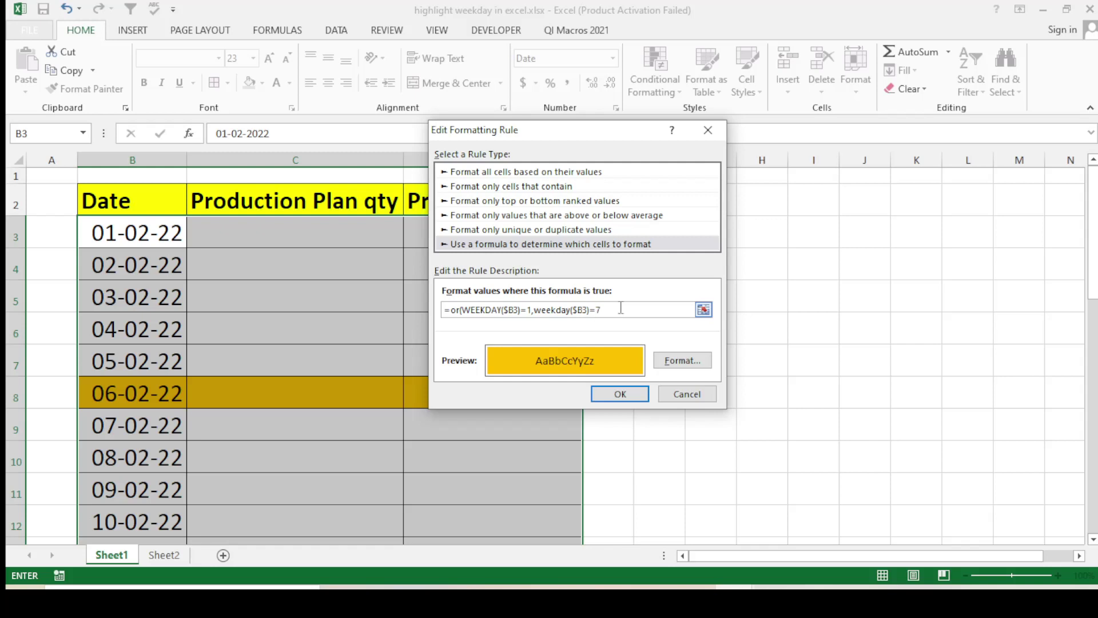
left_click(620, 394)
left_click(796, 359)
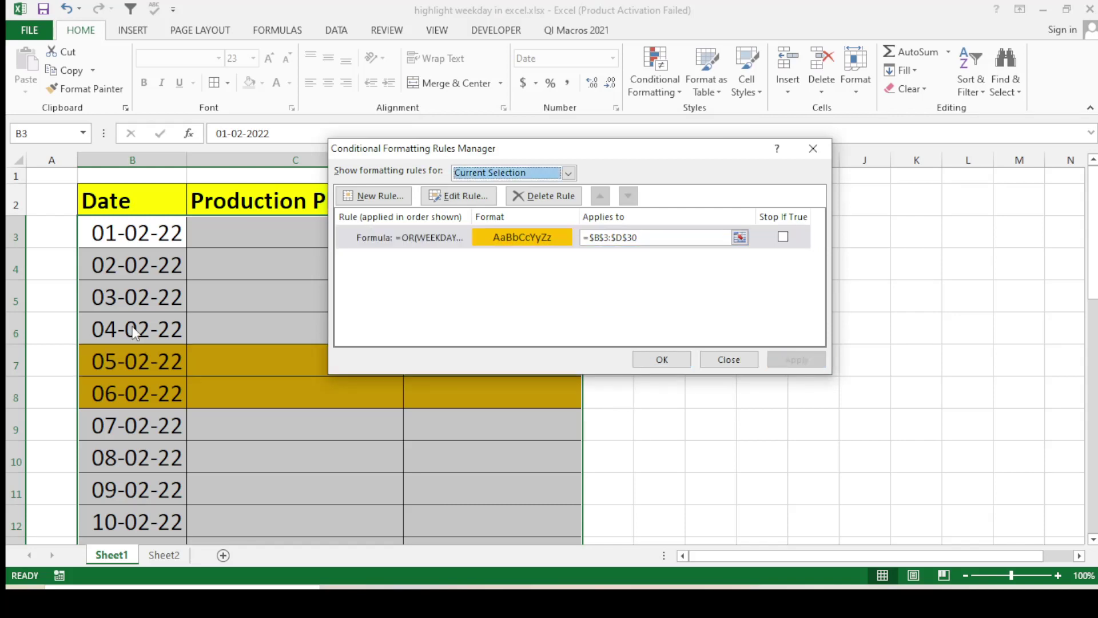
Close the Rules Manager, clear the B3:D30 selection, and scroll to check the gold weekend rows
left_click(661, 359)
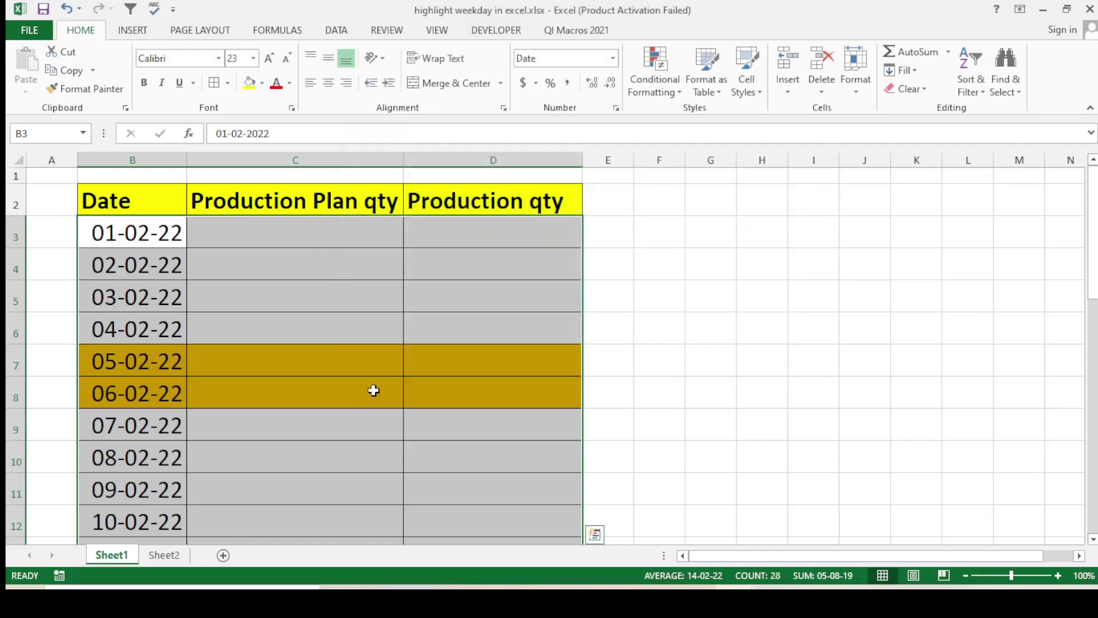
left_click(334, 425)
left_click(268, 383)
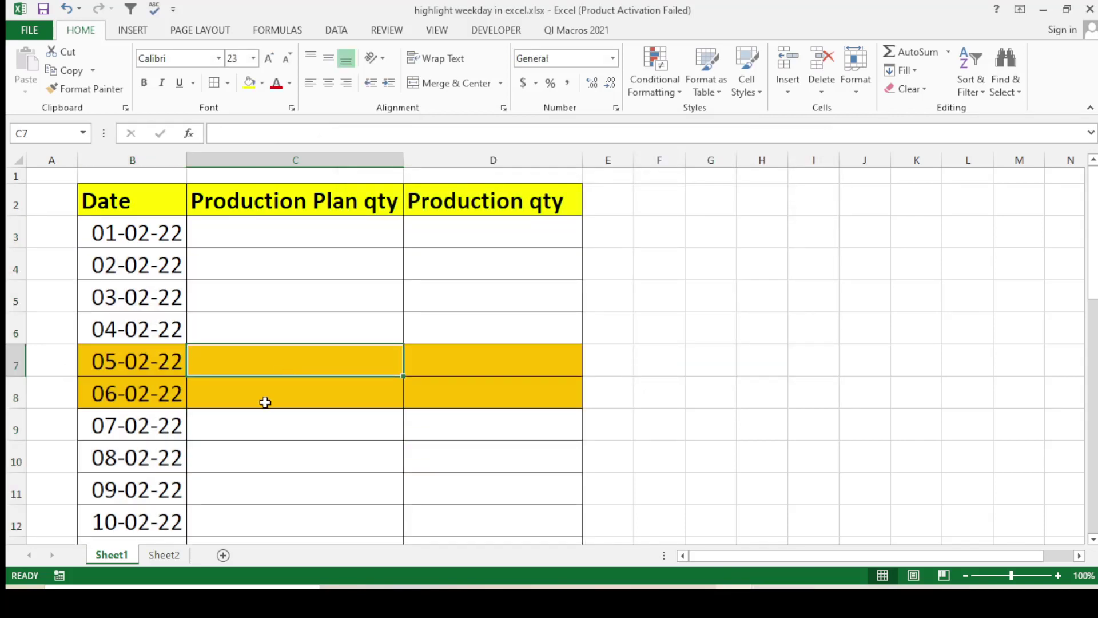
scroll(265, 402, "down", 1)
scroll(266, 403, "down", 3)
scroll(279, 365, "down", 1)
scroll(279, 365, "down", 5)
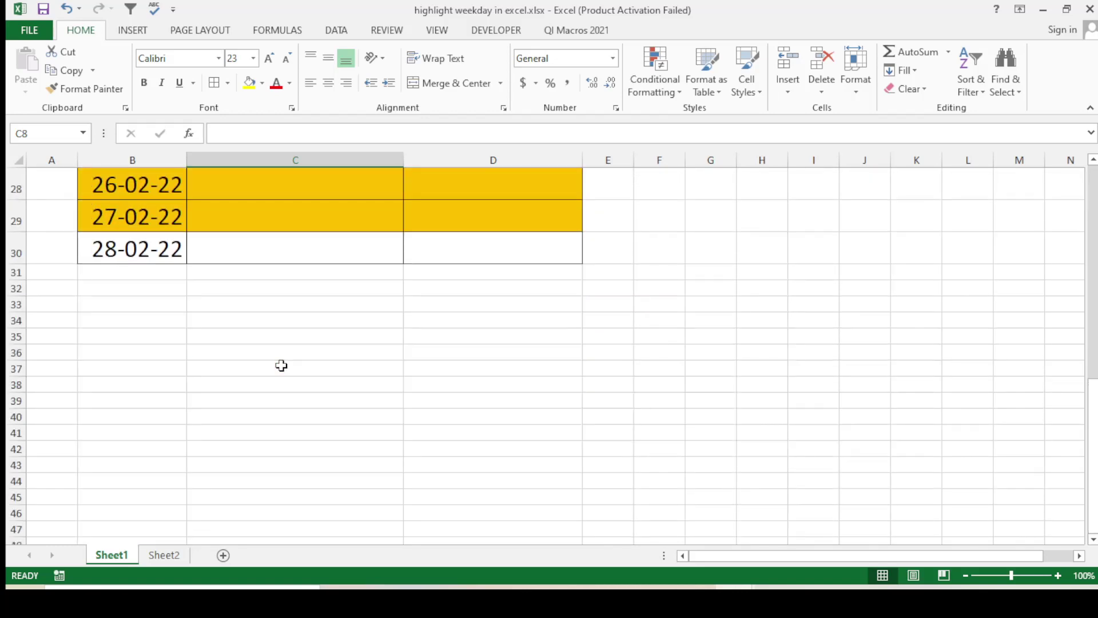
scroll(280, 365, "up", 4)
scroll(281, 365, "up", 5)
scroll(281, 365, "up", 1)
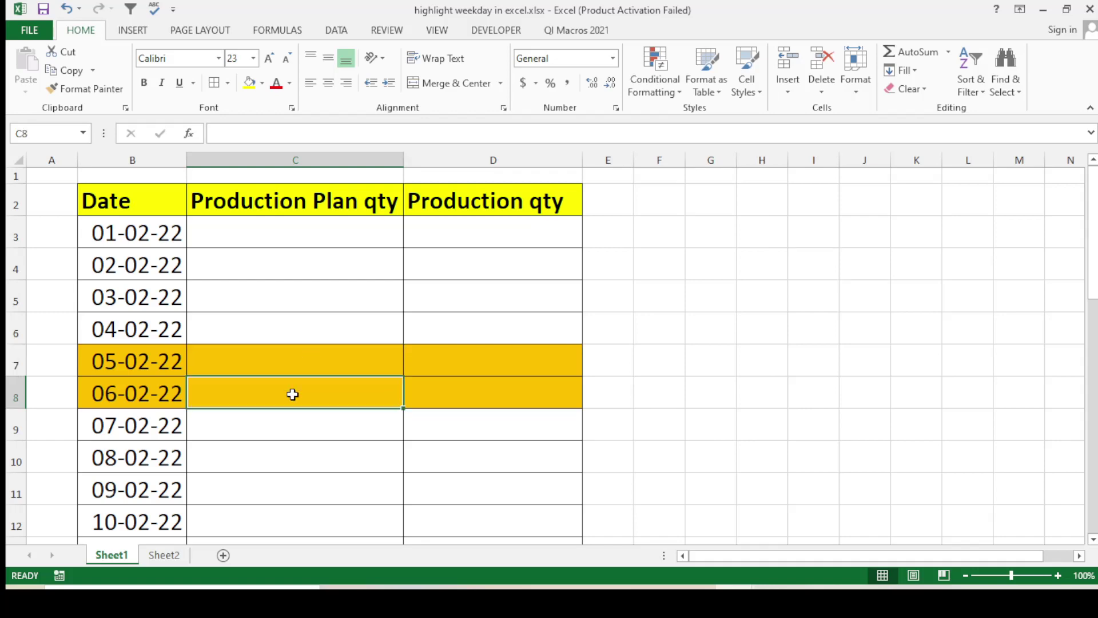
Recheck the weekend rows through 27-02-22, selecting cells C10, C7 and C8
scroll(305, 325, "down", 2)
scroll(304, 324, "down", 2)
scroll(305, 324, "down", 5)
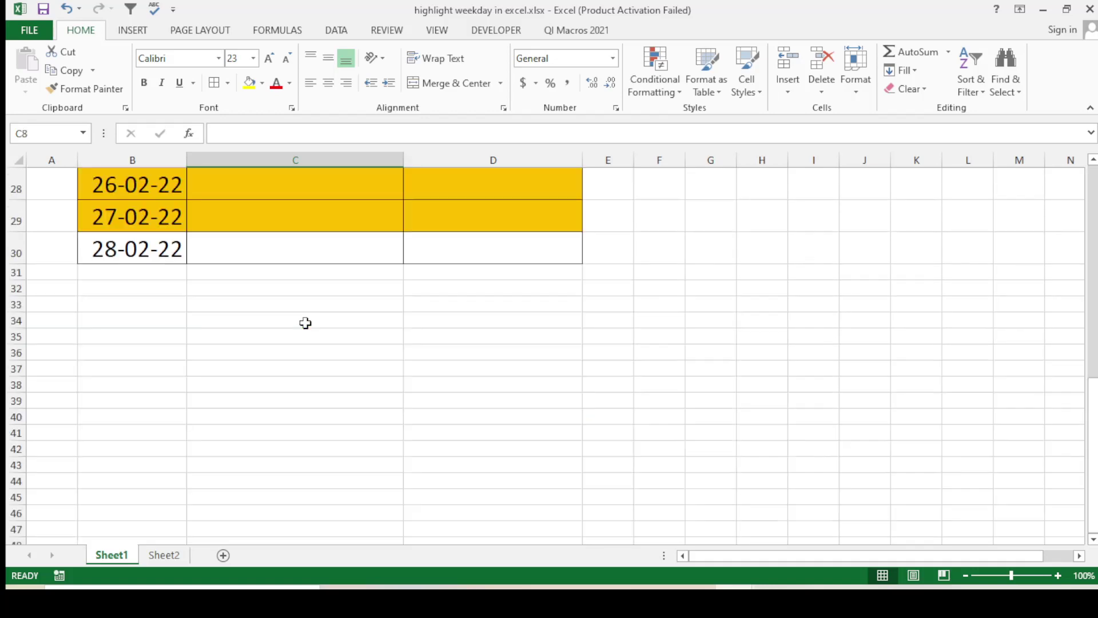
scroll(305, 324, "down", 1)
scroll(304, 324, "up", 4)
scroll(305, 323, "up", 6)
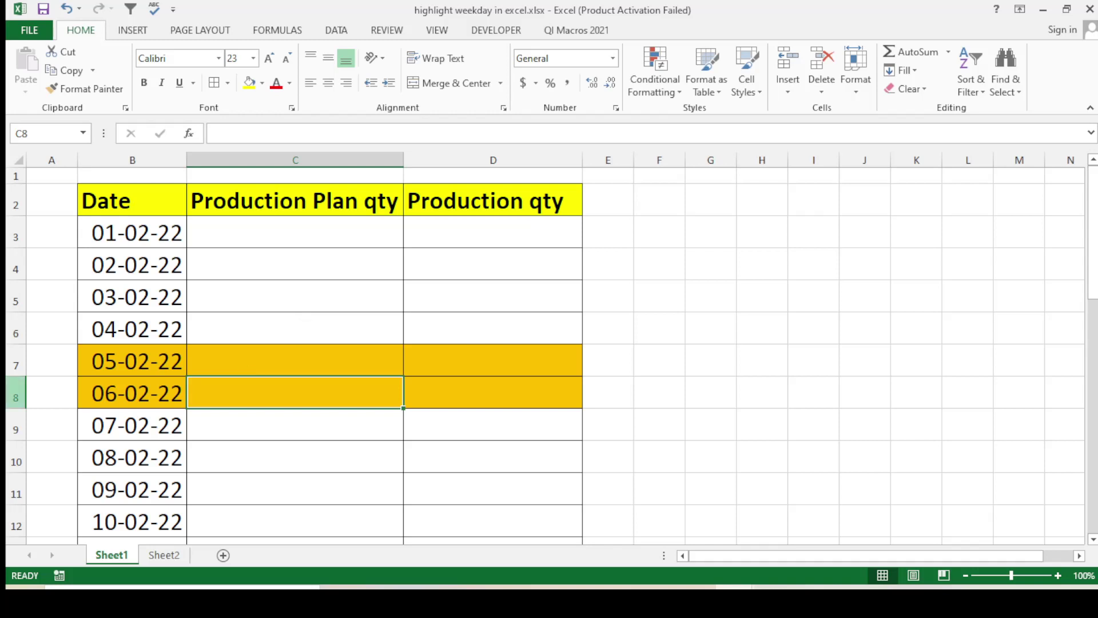
left_click(285, 464)
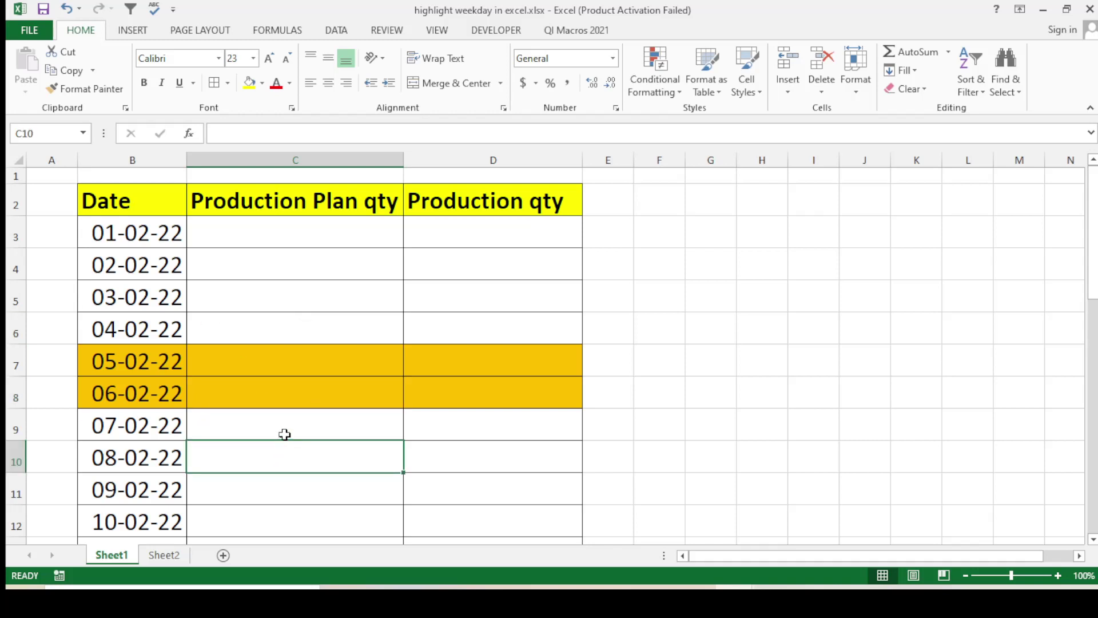
left_click(301, 370)
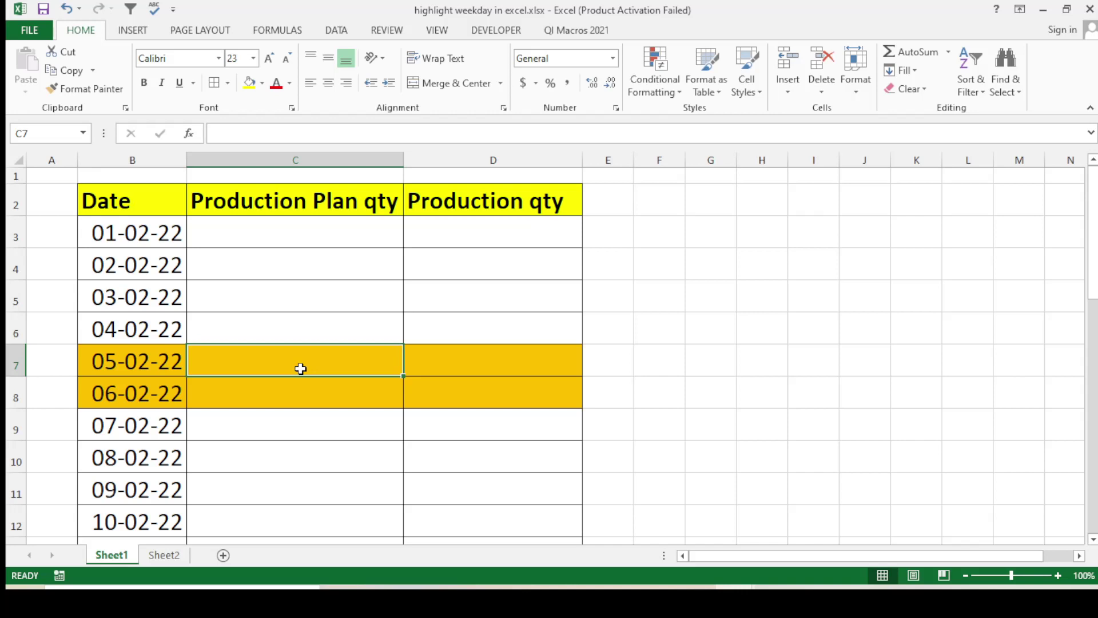
left_click(266, 400)
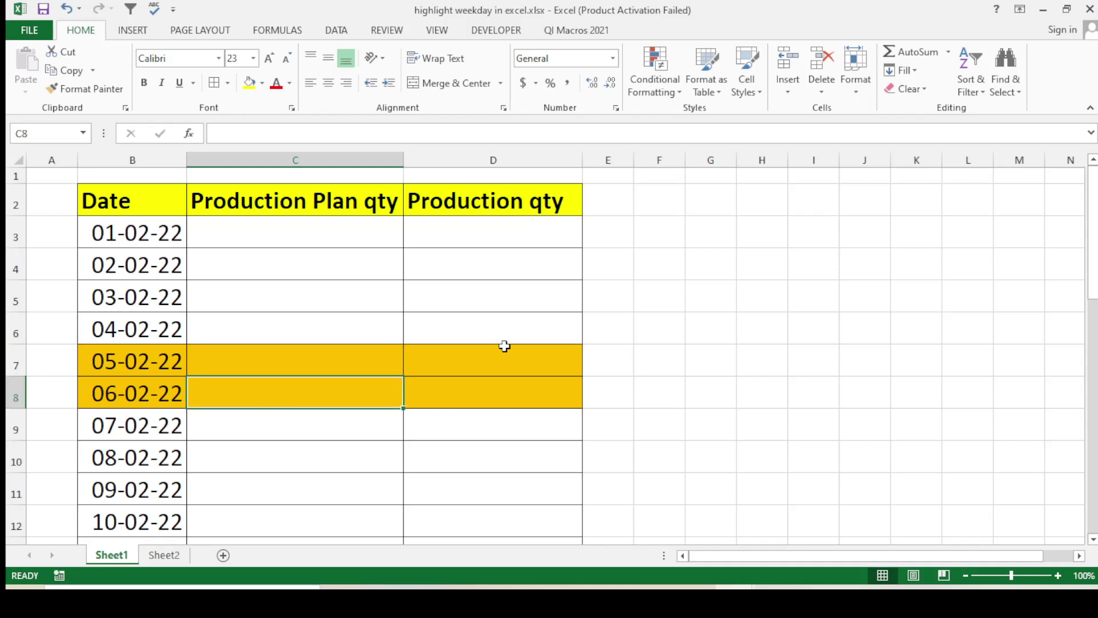
Copy =OR(WEEKDAY($B3)=1,WEEKDAY($B3)=7) from the weekend rule's editor, then cancel and close the dialogs
left_click(656, 86)
mouse_move(685, 188)
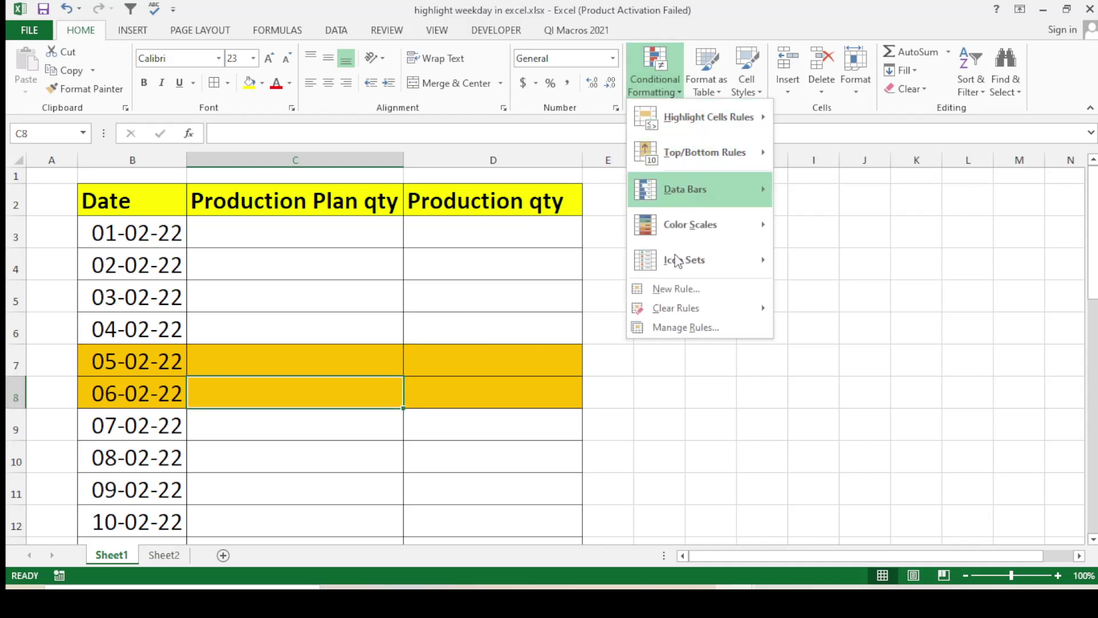
left_click(663, 327)
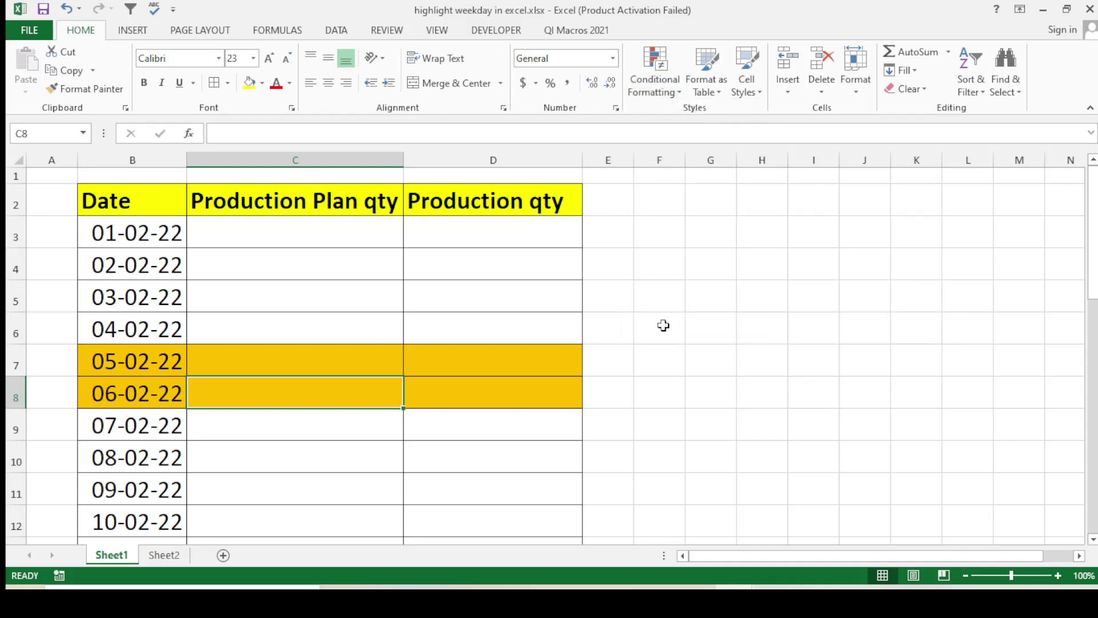
left_click(415, 235)
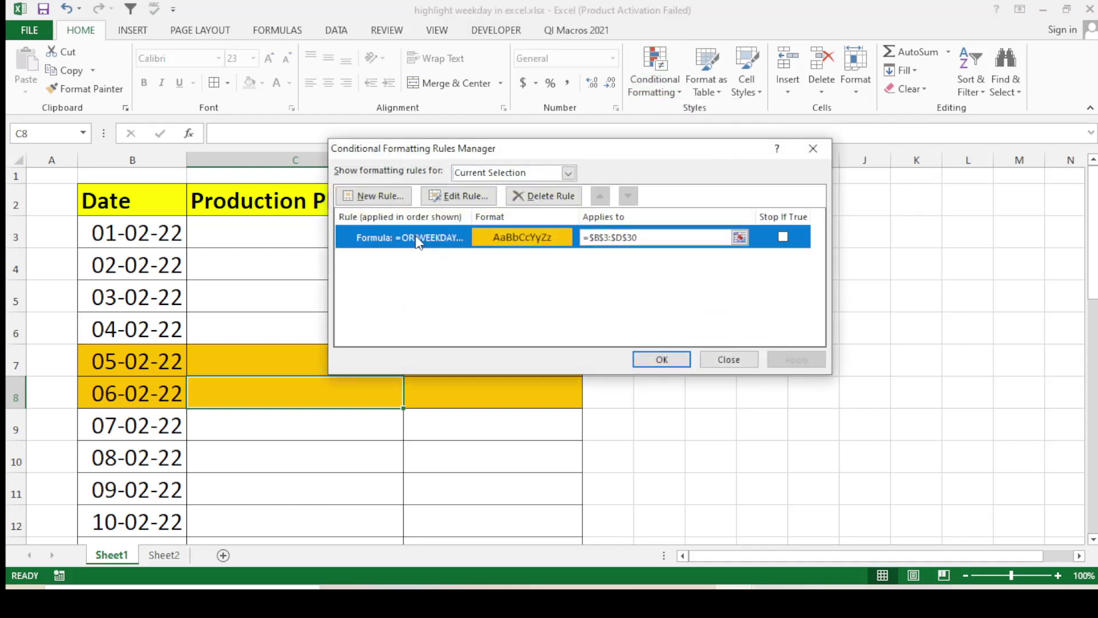
left_click(468, 199)
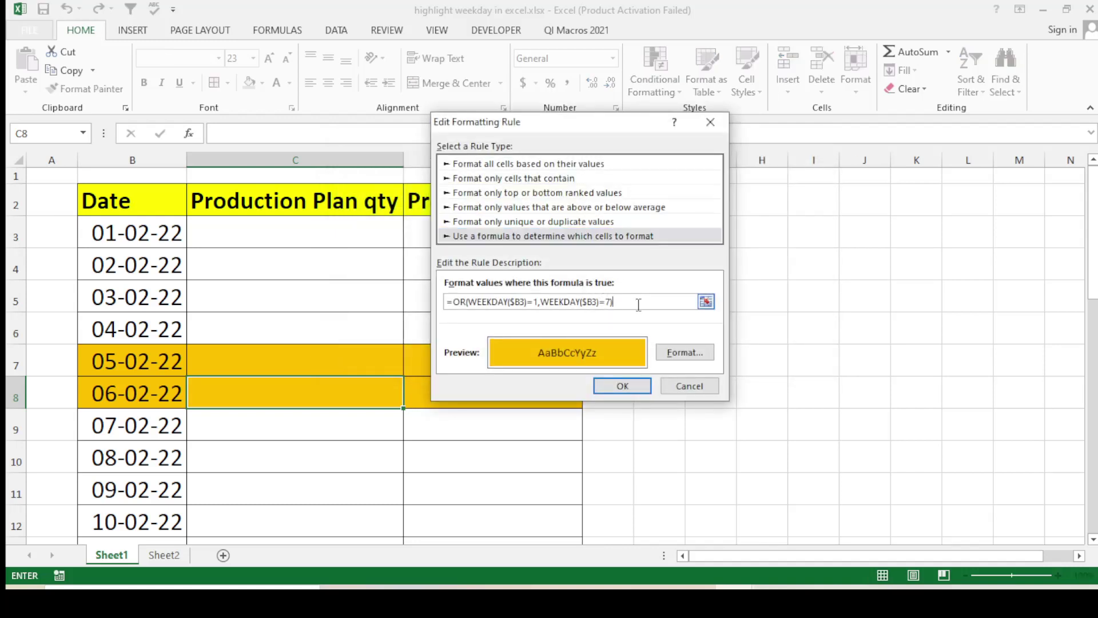
right_click(464, 301)
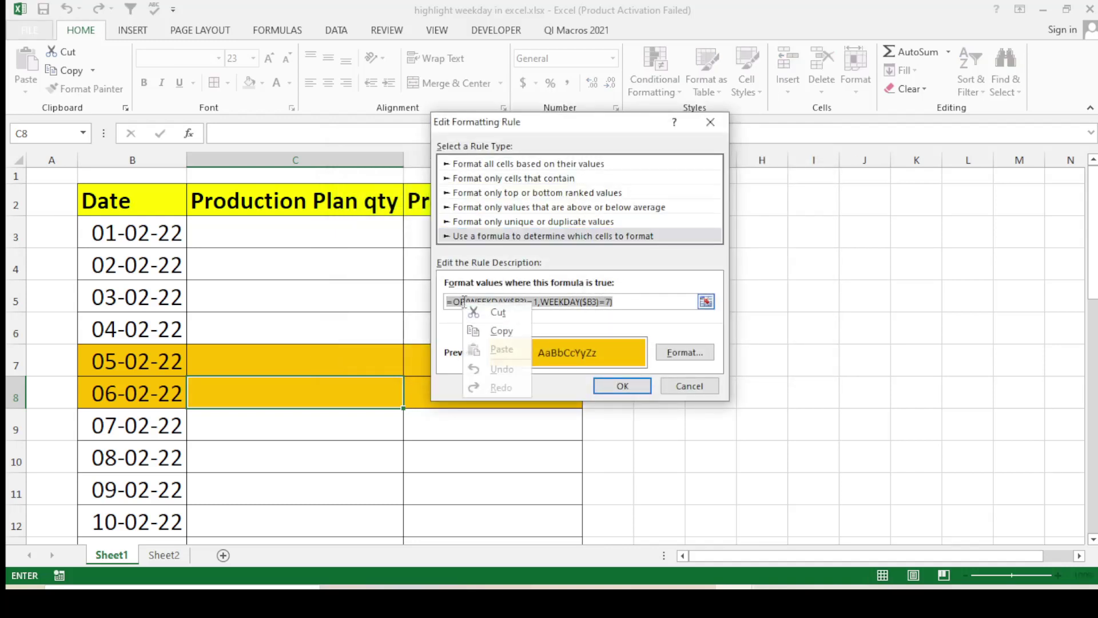
left_click(496, 328)
left_click(688, 387)
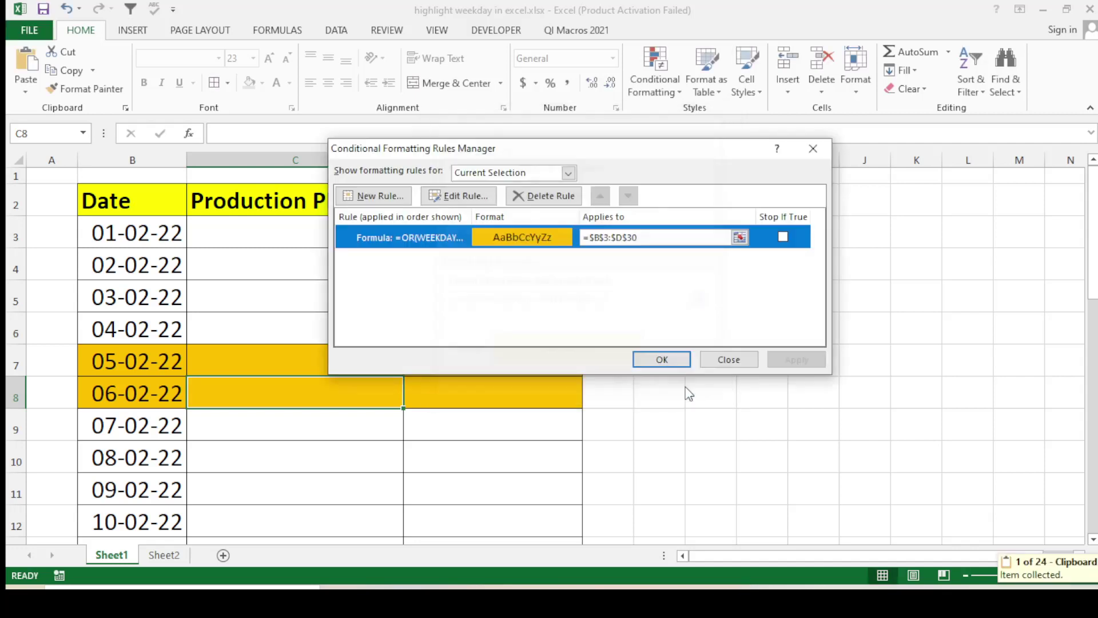
left_click(729, 361)
Paste the formula into C4 prefixed with 1, so it reads 1=OR(WEEKDAY($B3)=1,WEEKDAY($B3)=7)
double_click(330, 266)
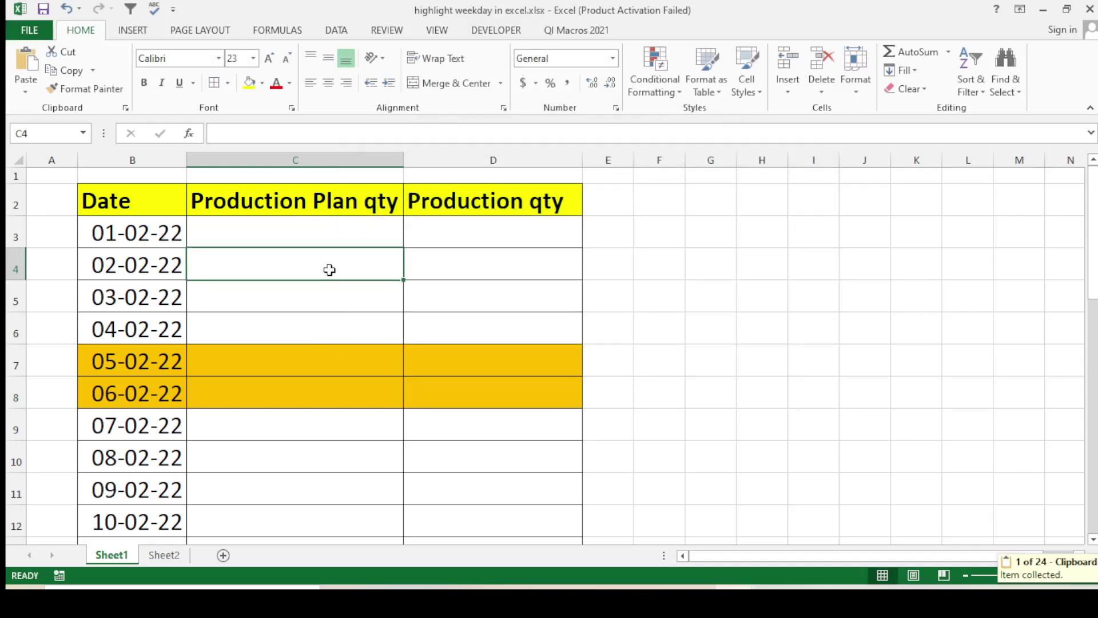
right_click(331, 266)
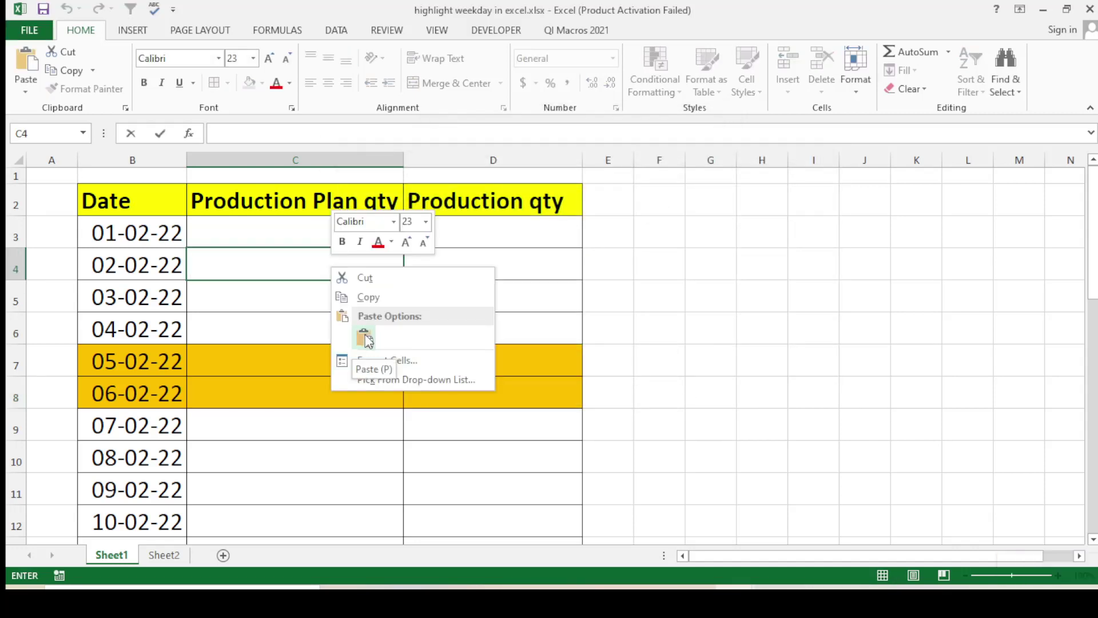
left_click(365, 337)
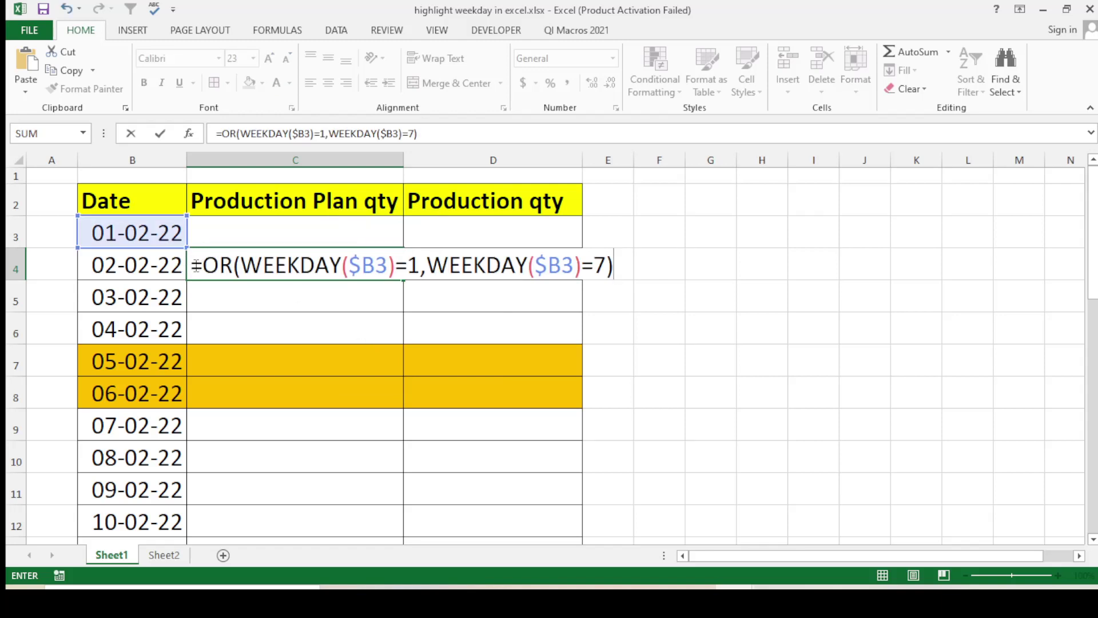
left_click(194, 266)
type("1")
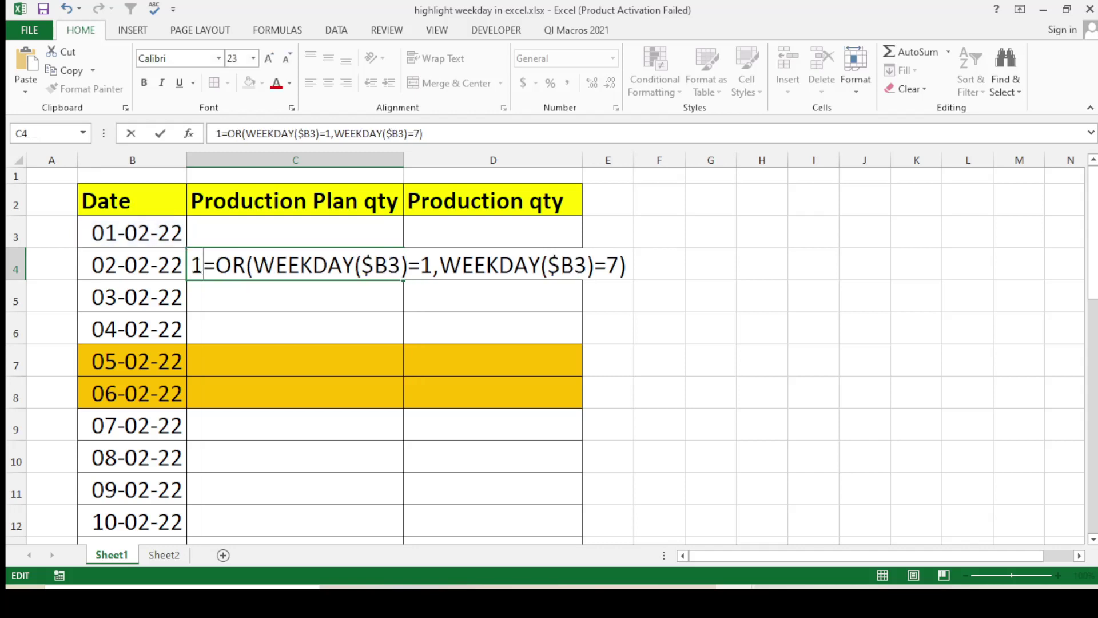
key("Return")
left_click(266, 331)
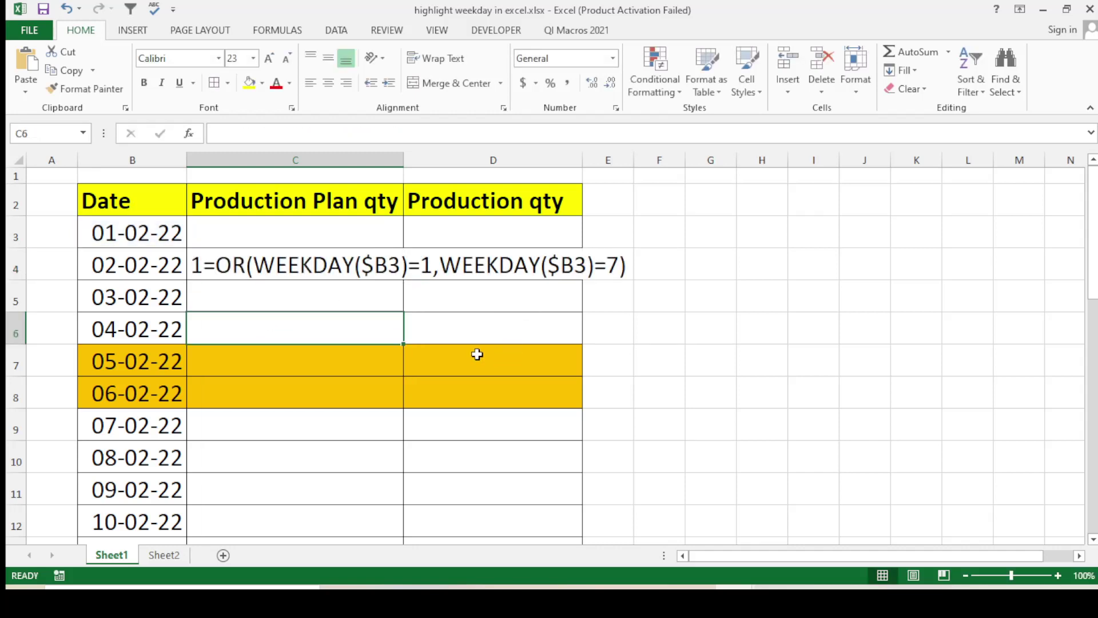